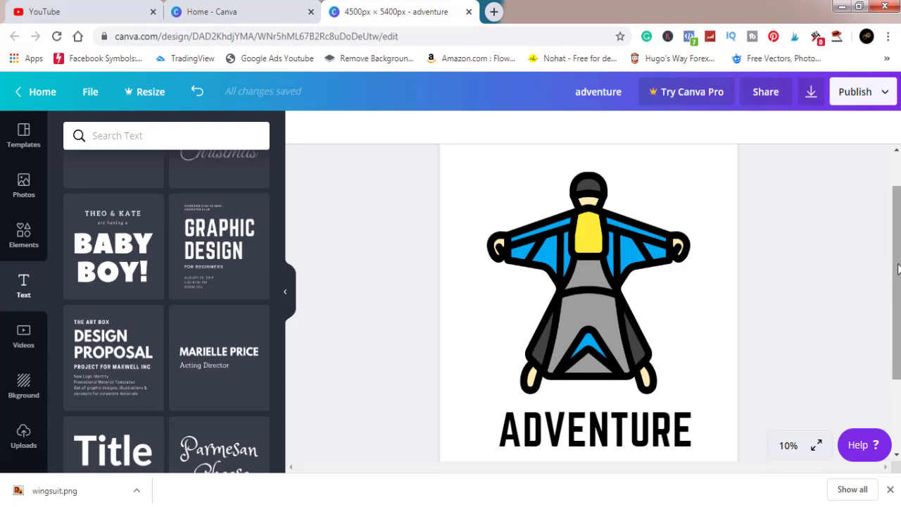
Step: Download the adventure design as a PNG without a transparent background, and dismiss the Canva Pro trial offers
click(812, 94)
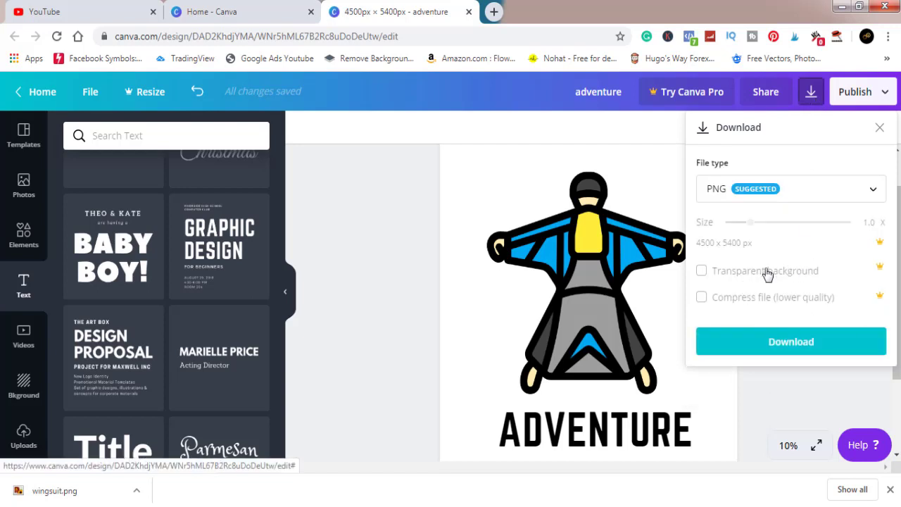
click(702, 276)
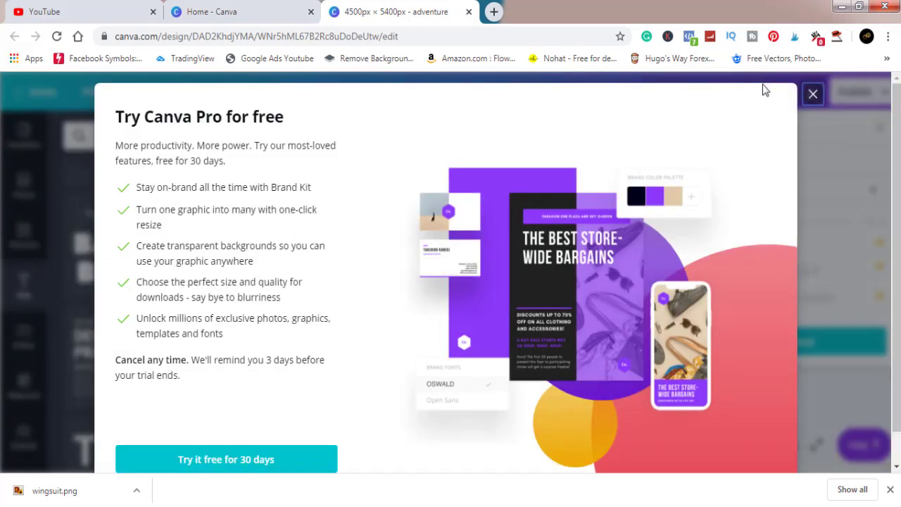
click(813, 97)
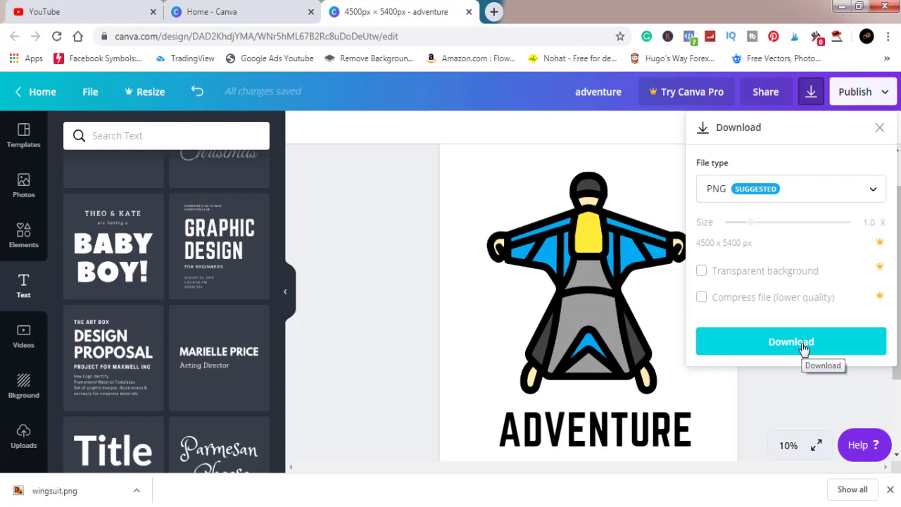
click(803, 345)
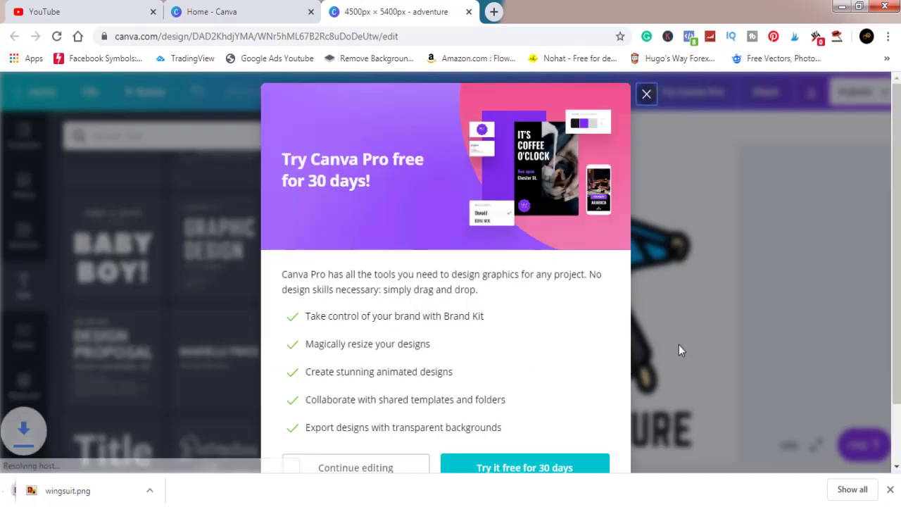
click(646, 96)
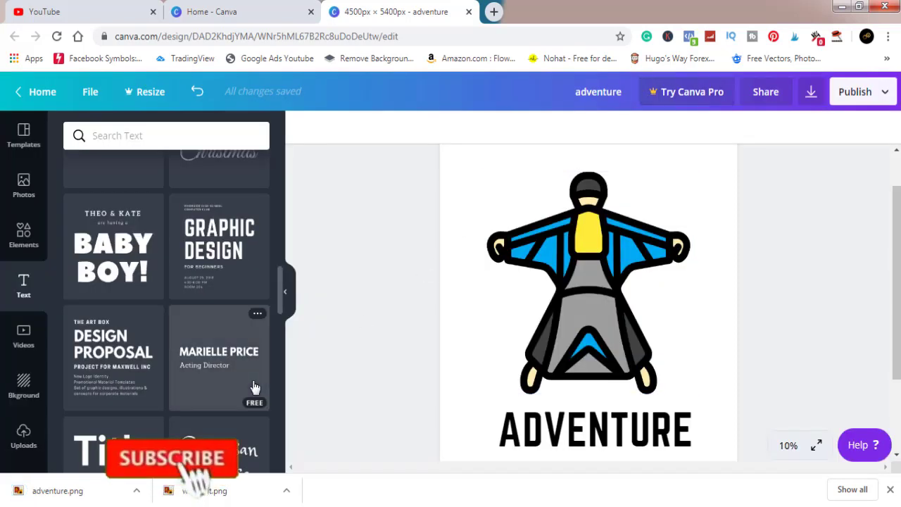
Step: Show the downloaded adventure.png in its folder and open it in Adobe Photoshop CC
click(137, 492)
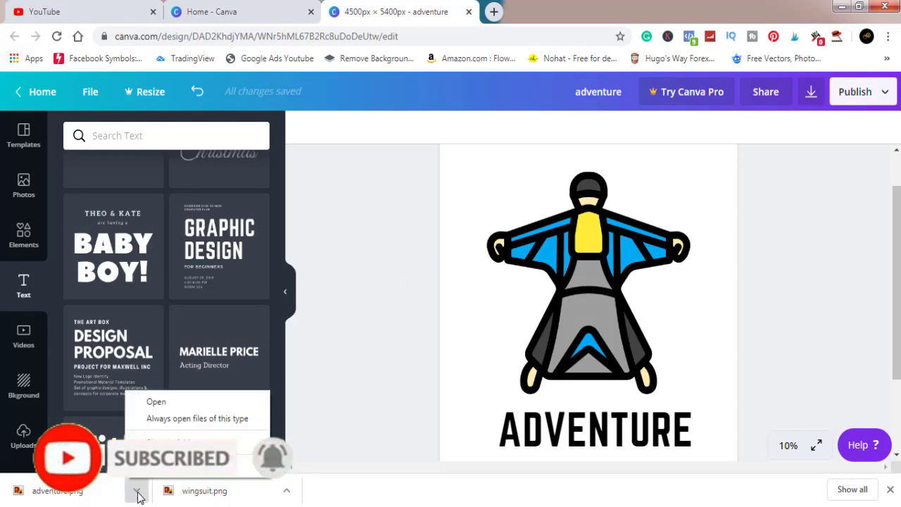
click(173, 440)
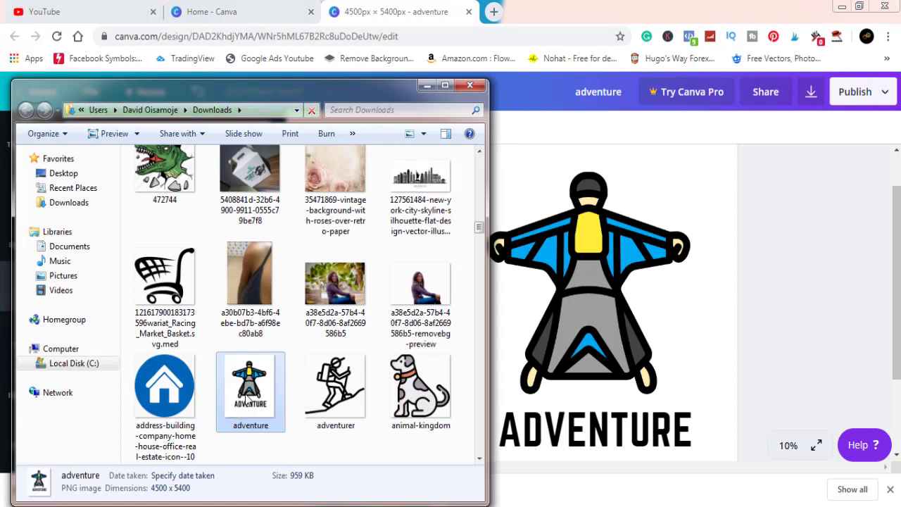
right_click(246, 398)
mouse_move(353, 164)
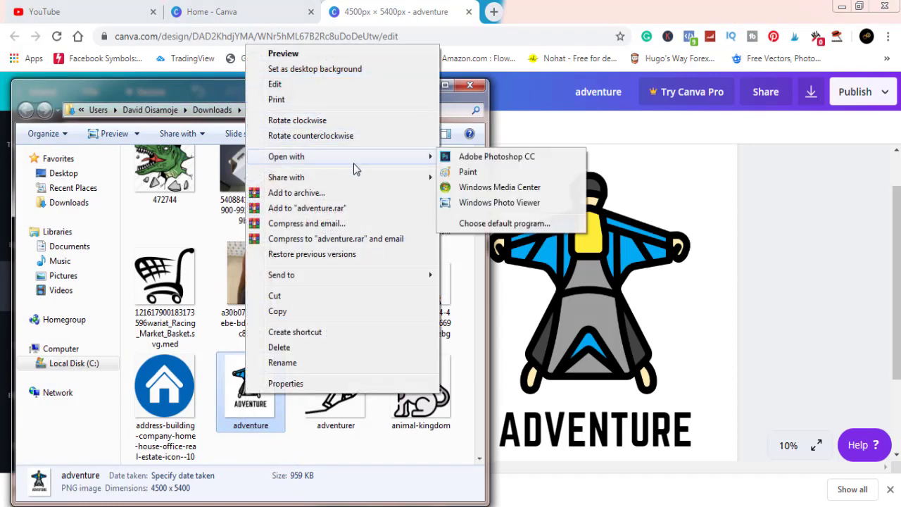
click(466, 162)
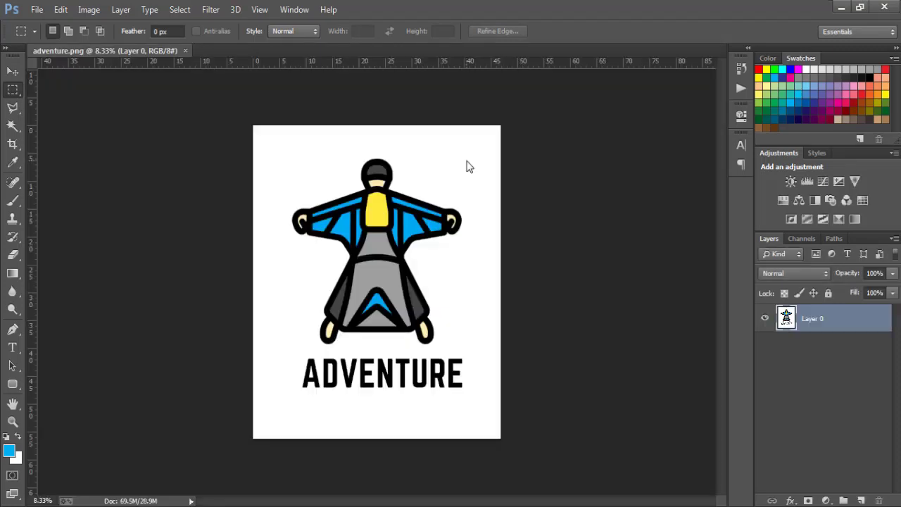
Step: Add a new blank layer, and delete the white background around the artwork on Layer 0 using the Magic Wand tool
click(861, 500)
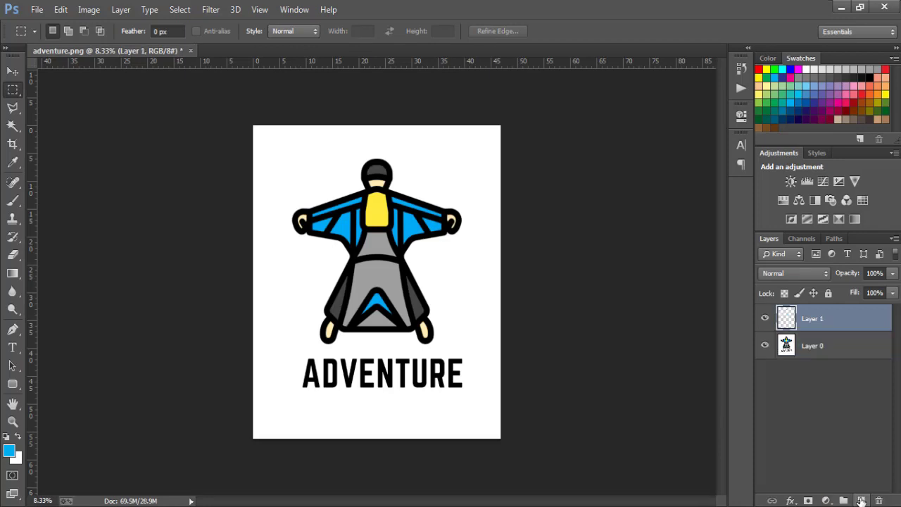
click(822, 352)
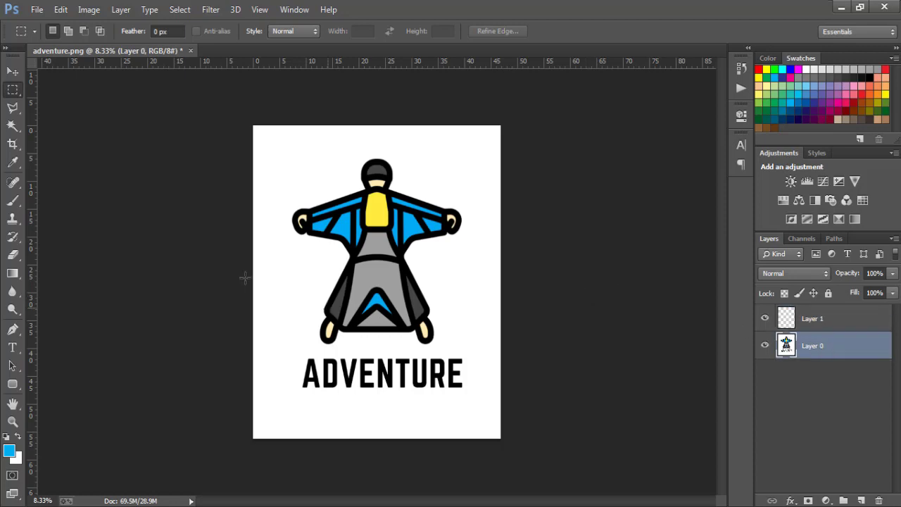
click(12, 127)
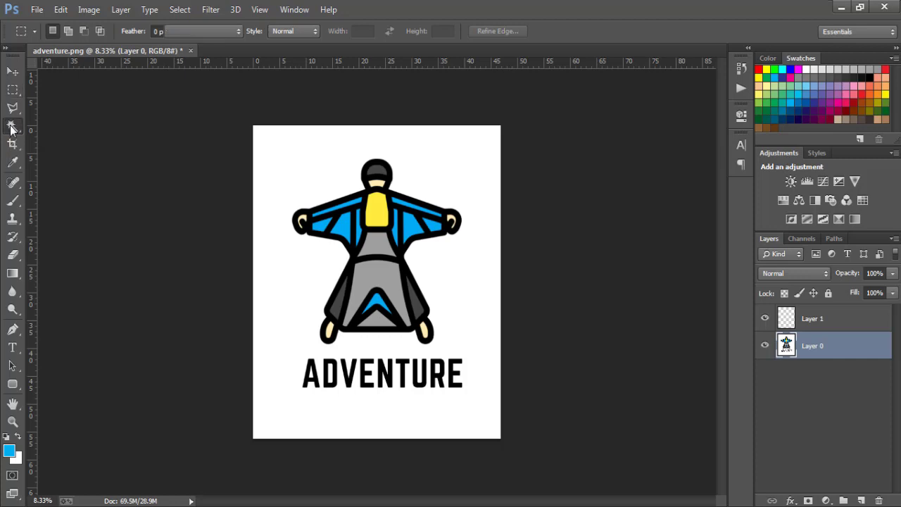
click(279, 168)
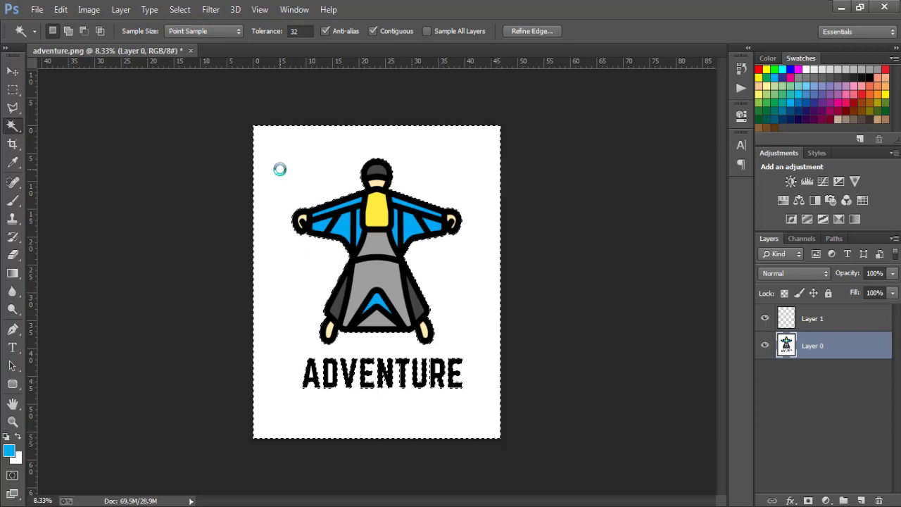
key(Delete)
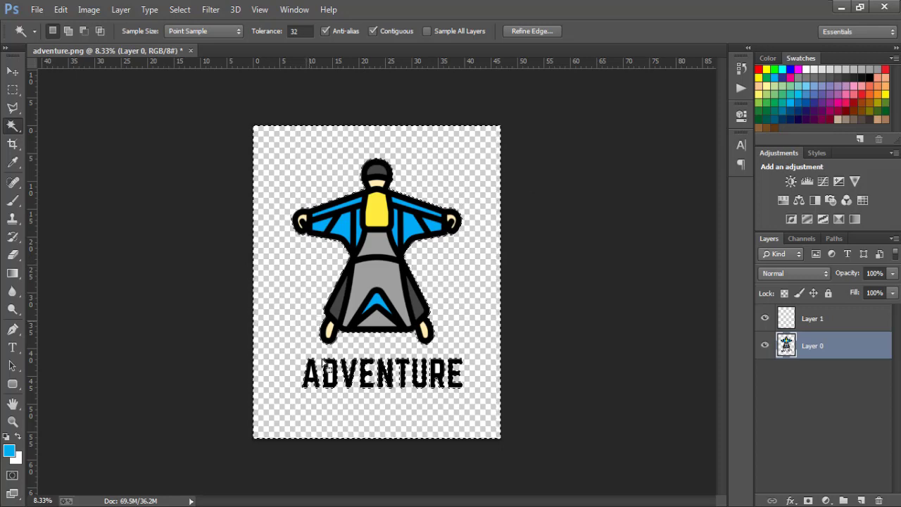
key(ctrl+d)
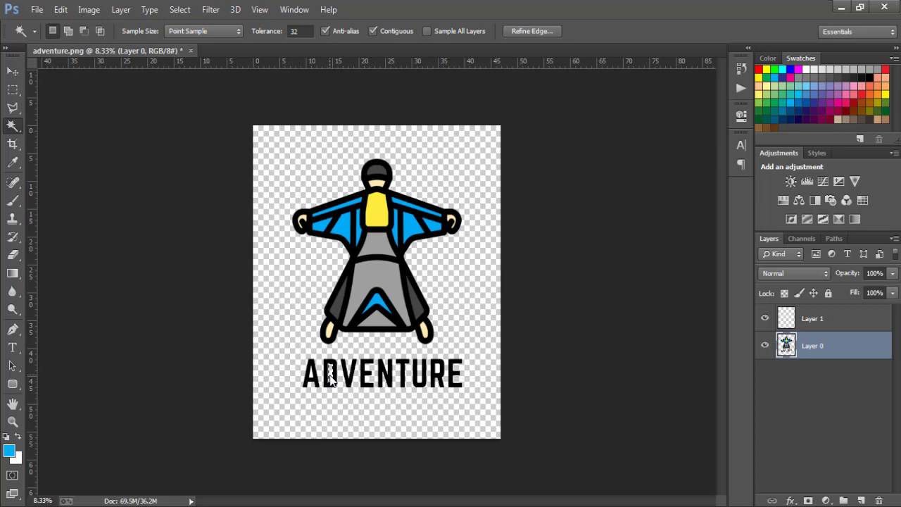
Step: Remove the white areas enclosed by the letters D and R in ADVENTURE, and clear the selection
click(329, 372)
click(438, 368)
key(ctrl+d)
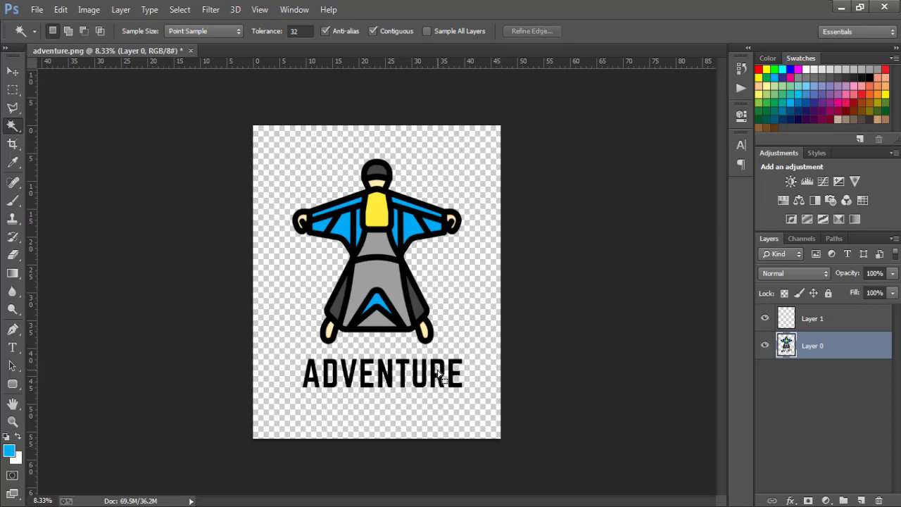
Step: Choose PNG format and the Pictures library for saving the image, and decline to replace the existing adventure file
click(35, 9)
click(55, 178)
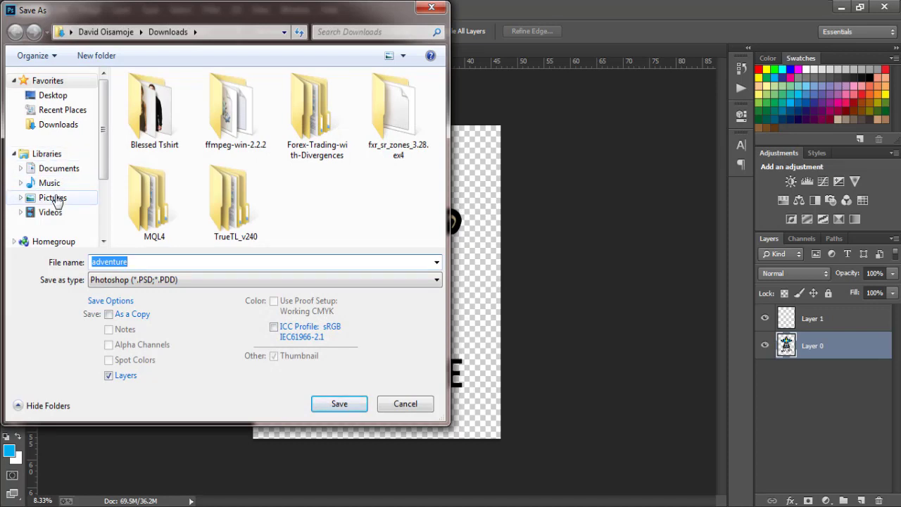
click(55, 199)
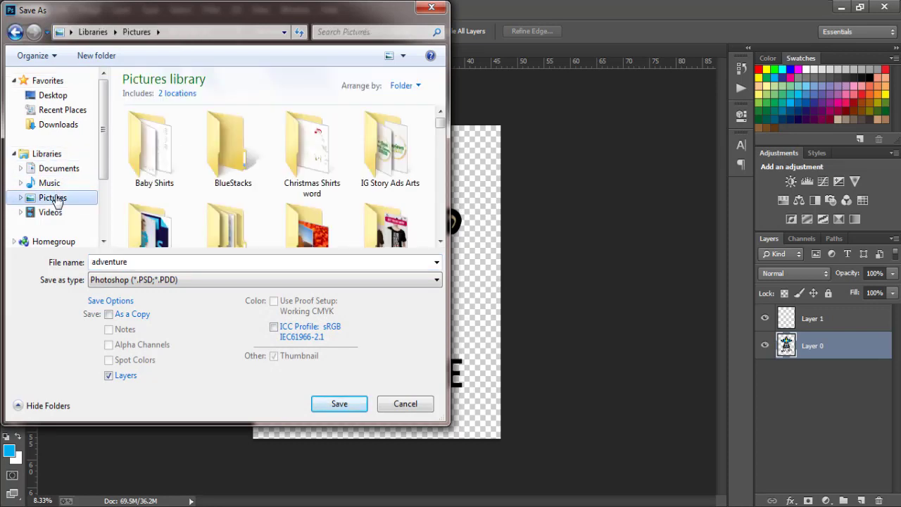
click(106, 280)
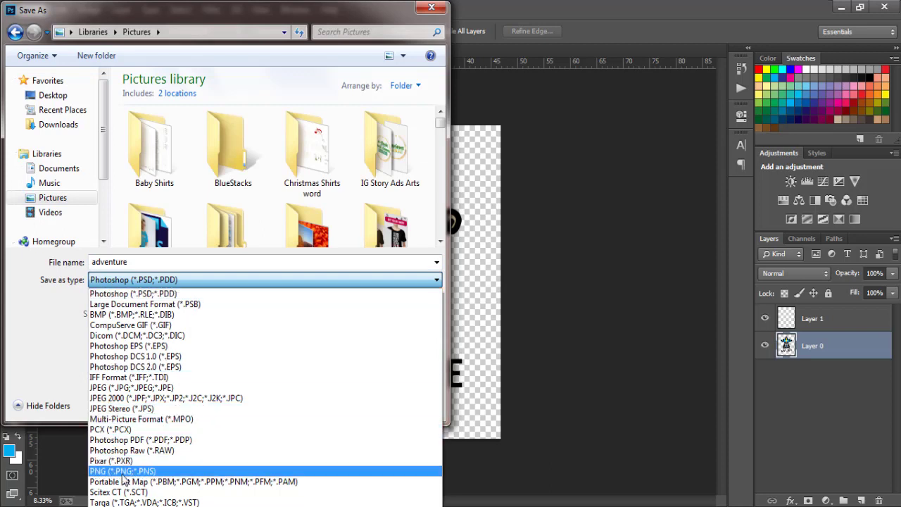
click(122, 472)
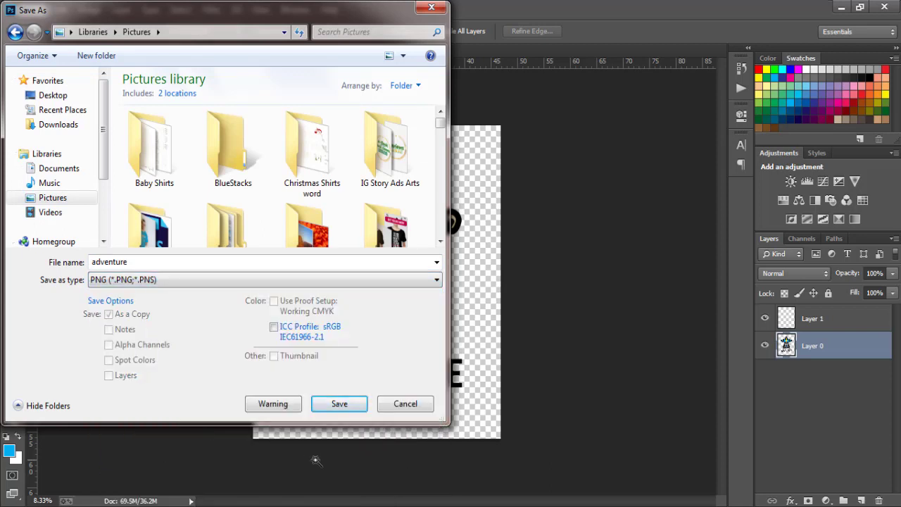
click(352, 407)
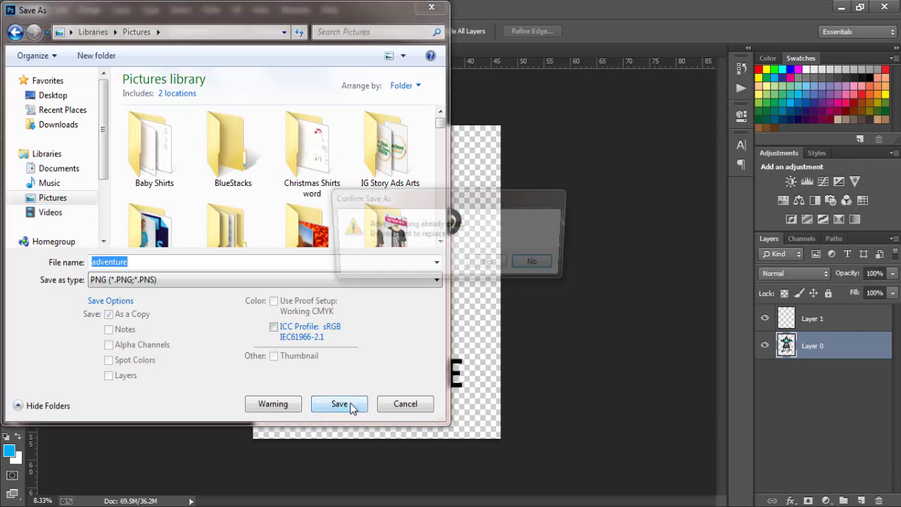
click(539, 264)
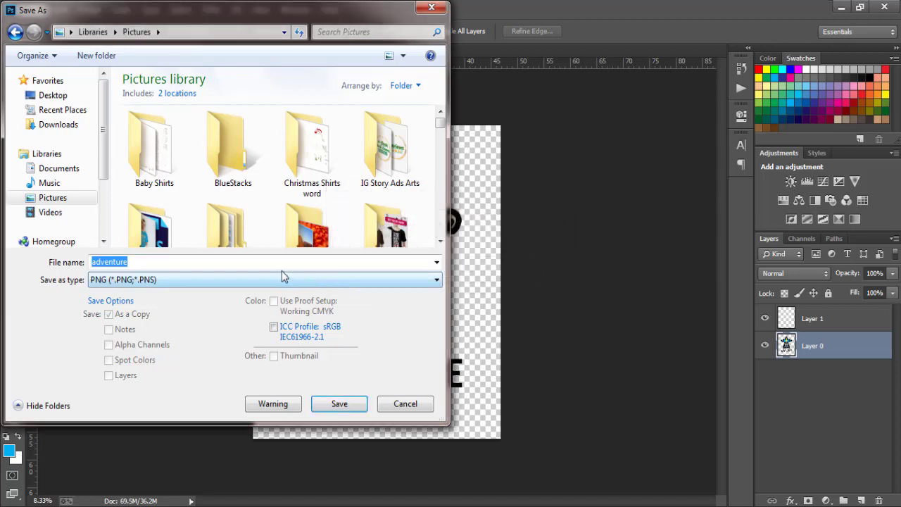
Step: Rename the file as adve and save the PNG with Smallest / Slow compression and no interlacing
click(261, 262)
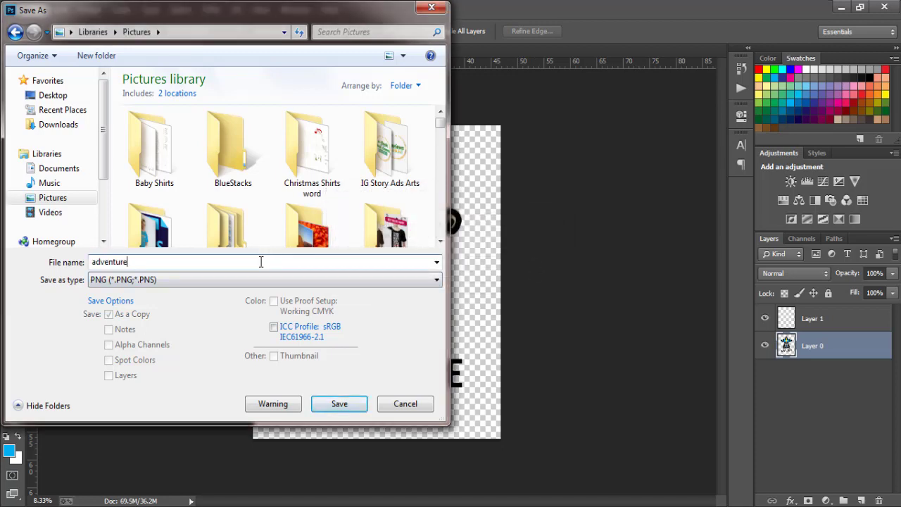
key(BackSpace)
text(e)
key(BackSpace)
key(BackSpace)
key(BackSpace)
key(BackSpace)
key(BackSpace)
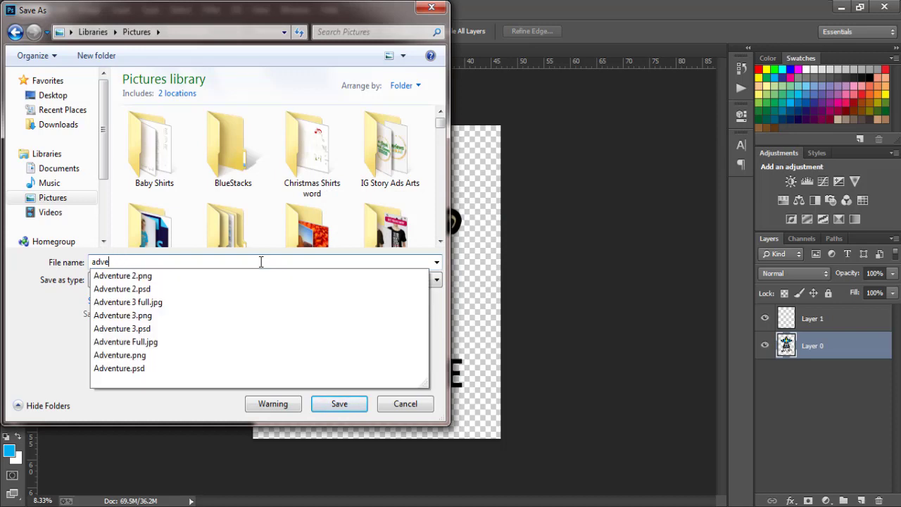
click(32, 331)
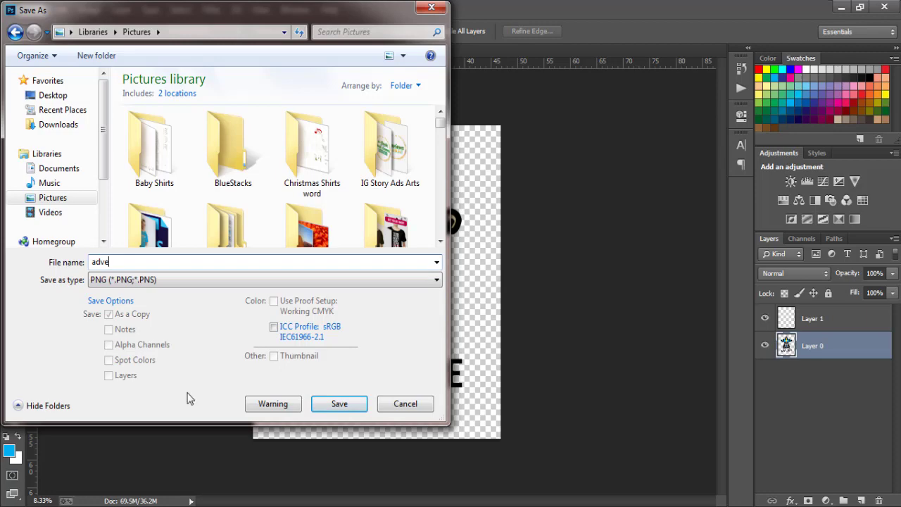
click(318, 404)
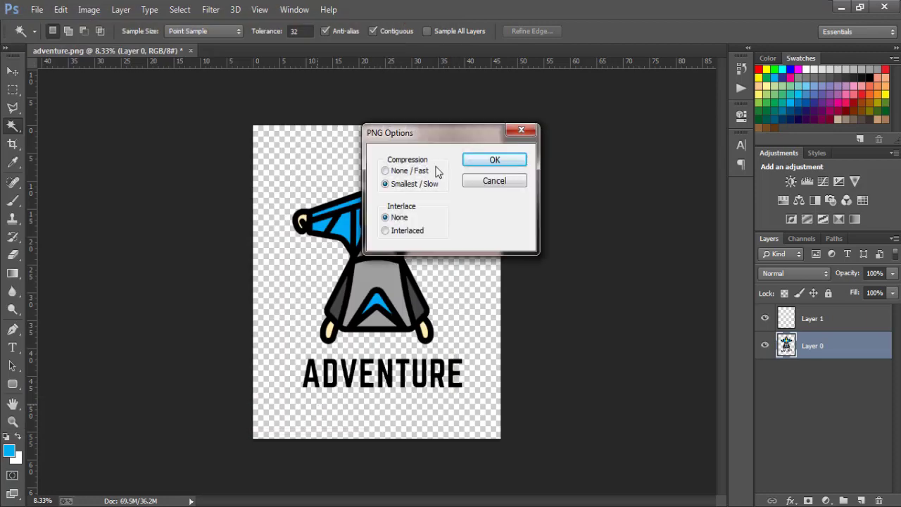
click(495, 160)
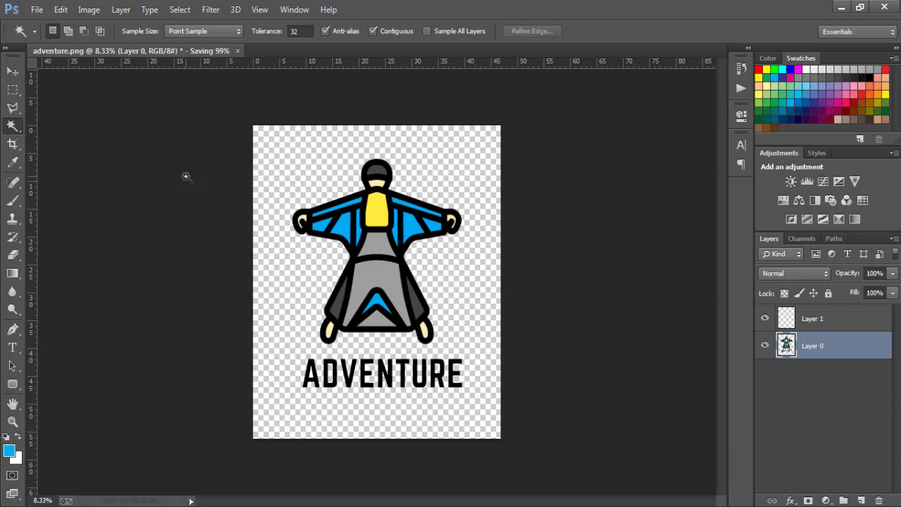
Step: Find the saved adve image in the Pictures library, view it in the photo viewer and close the viewer
key(alt+Tab)
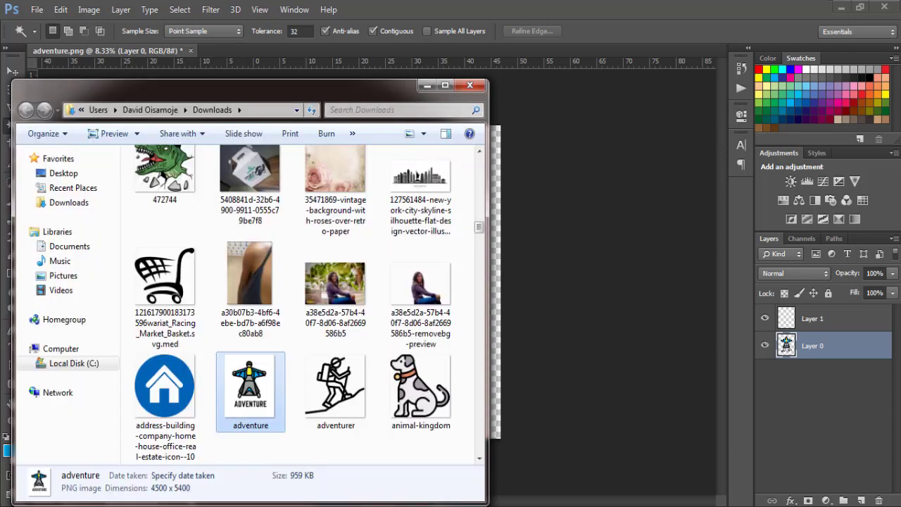
click(73, 279)
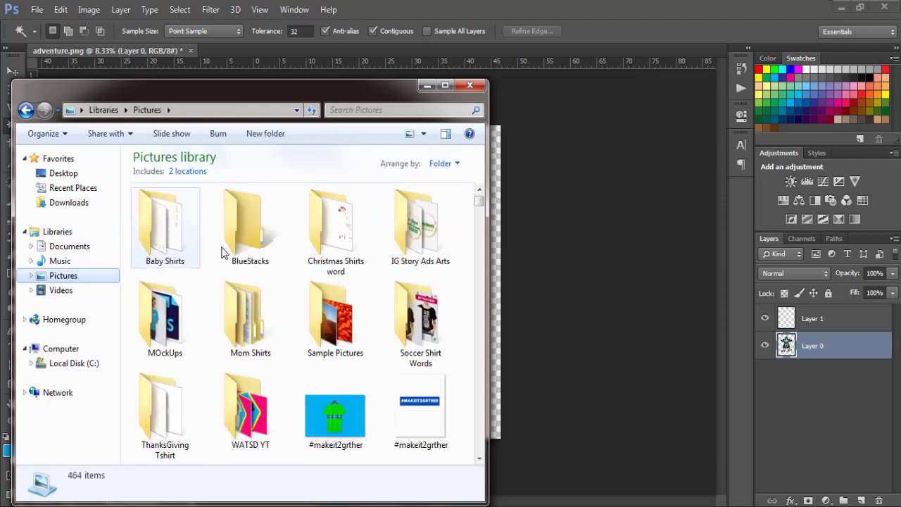
click(254, 310)
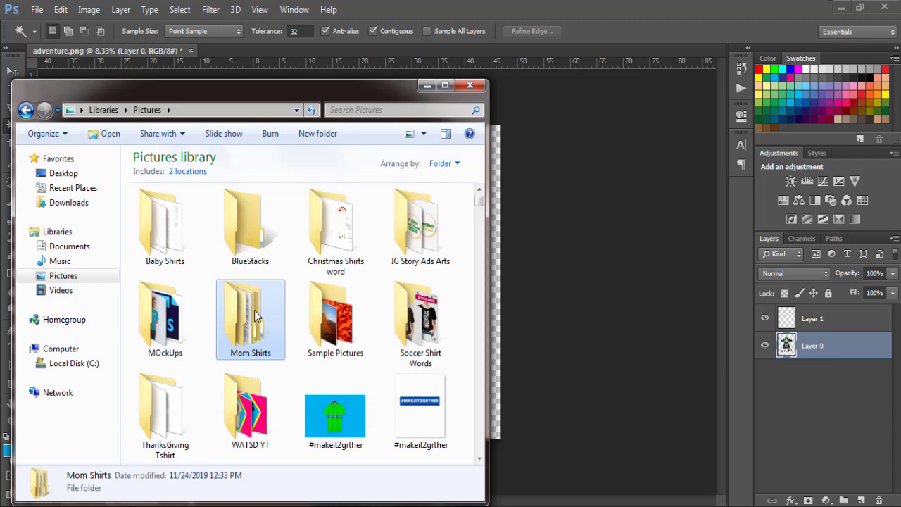
text(adve)
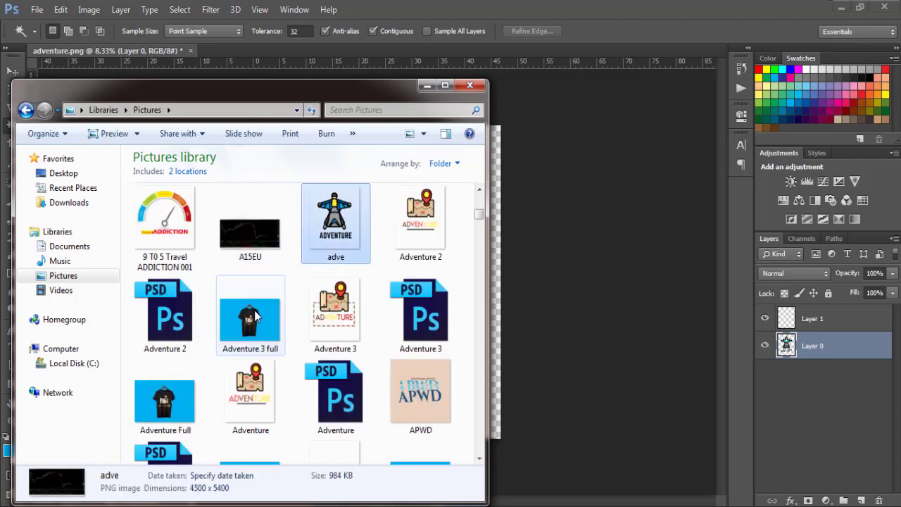
double_click(343, 209)
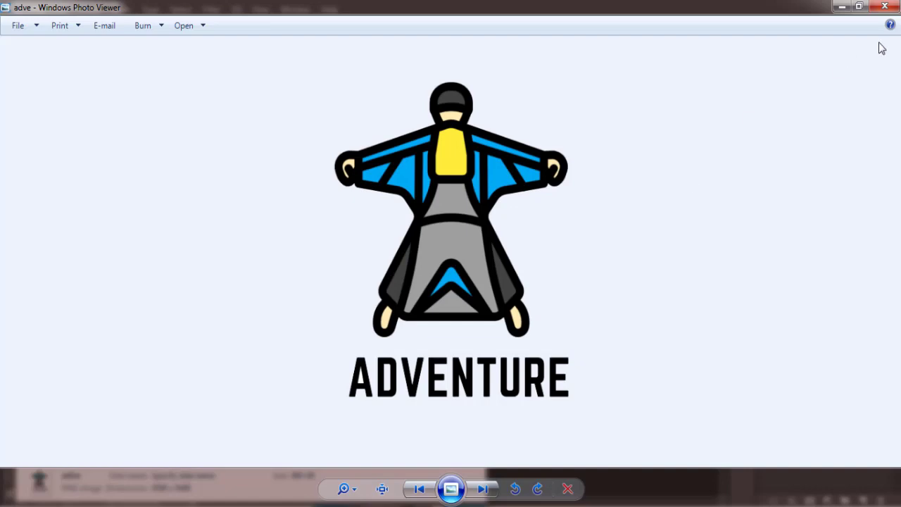
click(885, 6)
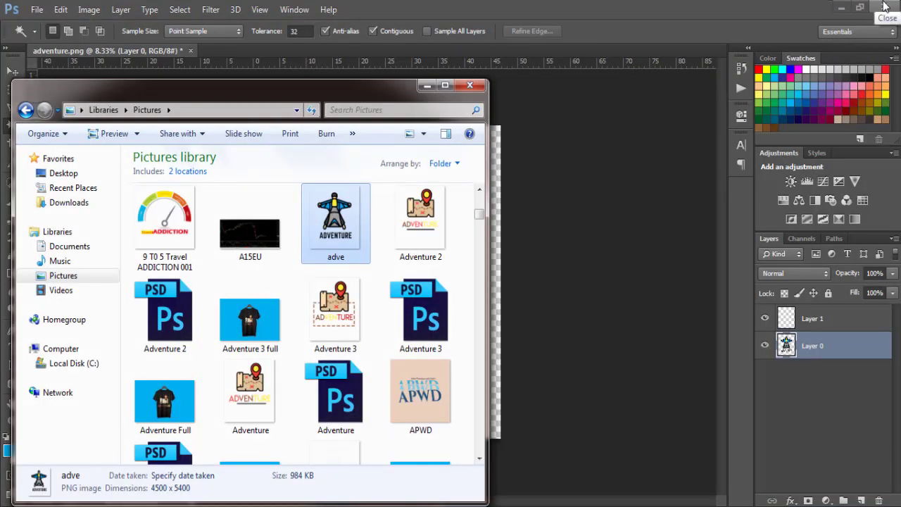
click(598, 298)
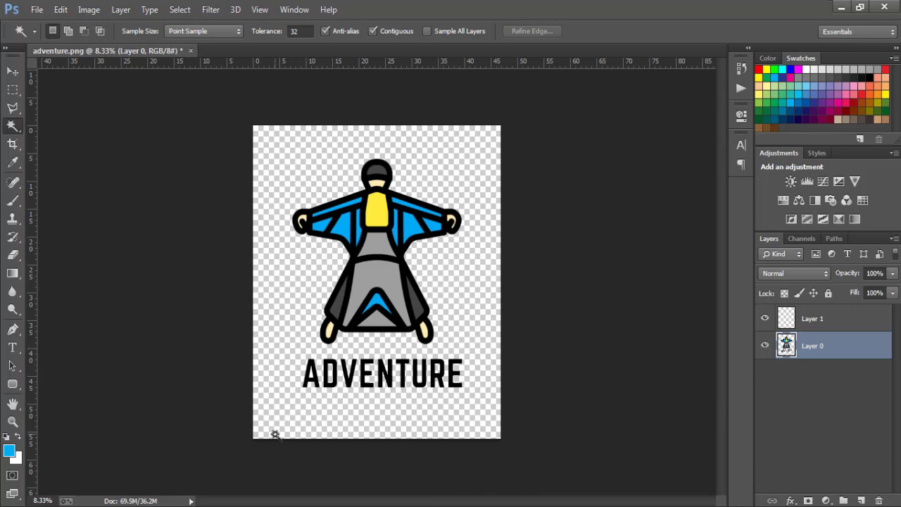
key(alt+Tab)
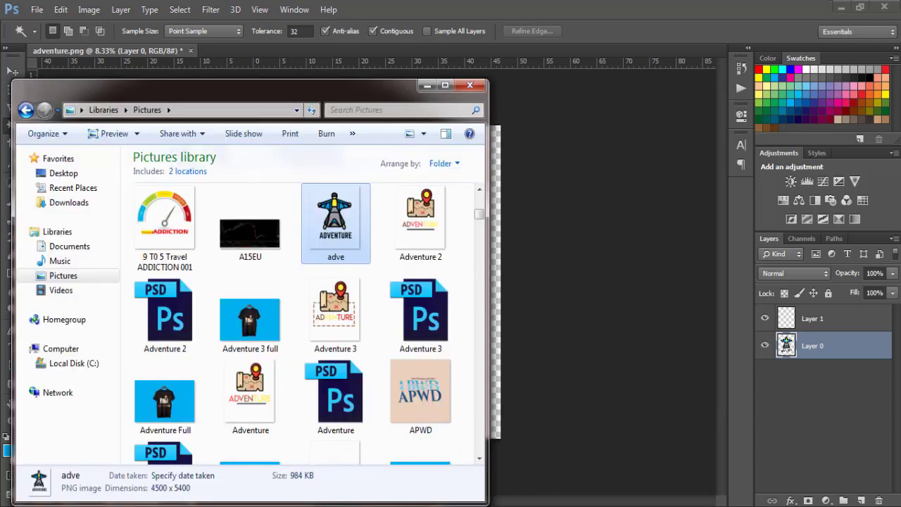
Step: Open New tshirt mockup on hunger from the MOckUps folder in Pictures, and open its YOUR DESIGN HERE smart object for editing
click(65, 278)
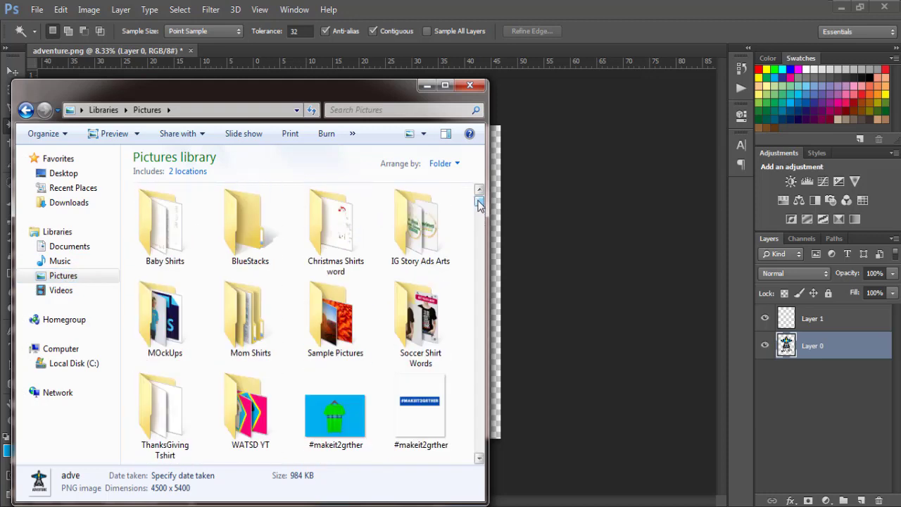
double_click(177, 322)
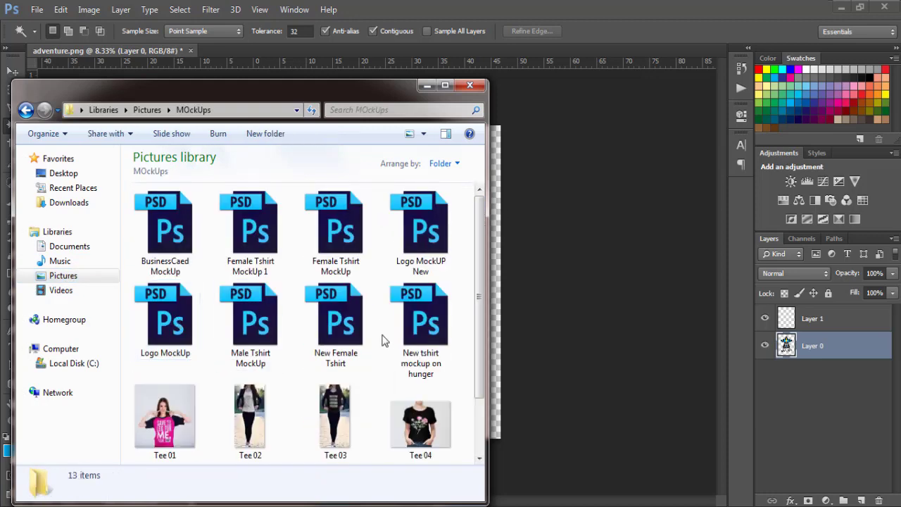
double_click(438, 323)
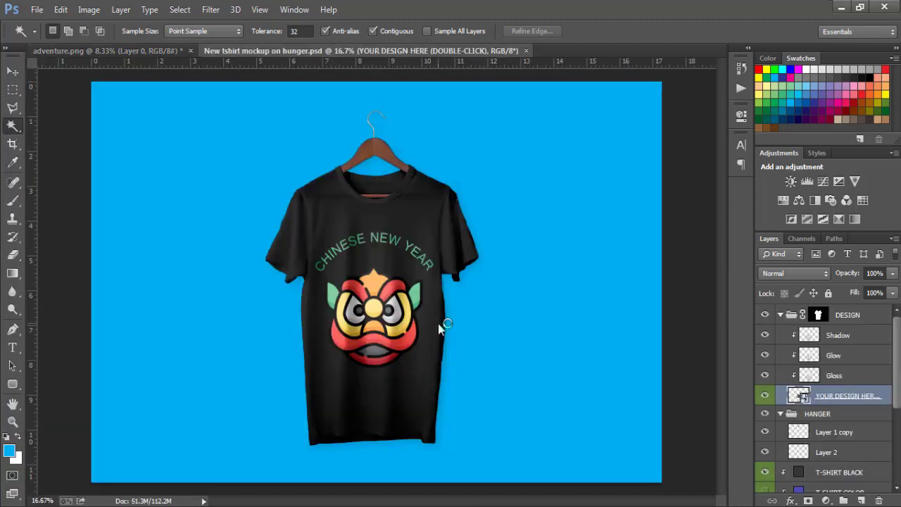
double_click(796, 397)
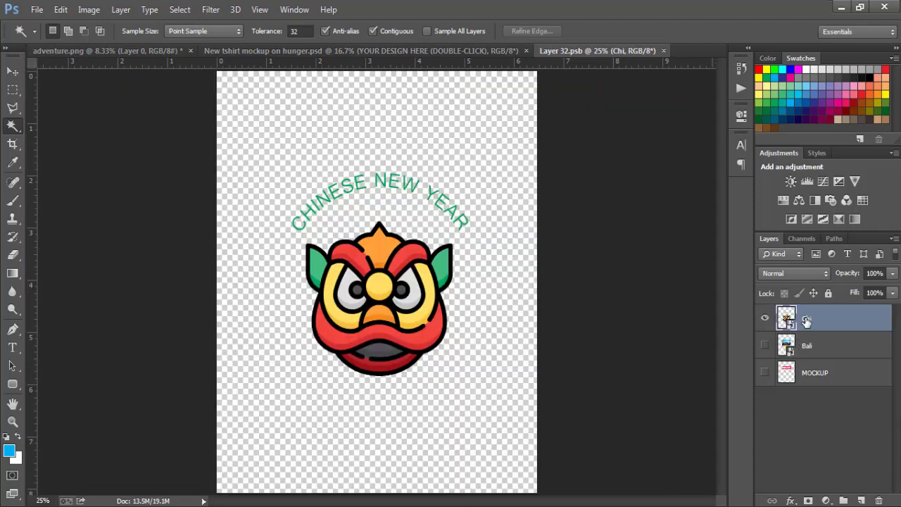
Step: Delete the Chinese New Year design layer and place the adve image from the Pictures library into the smart object
key(Delete)
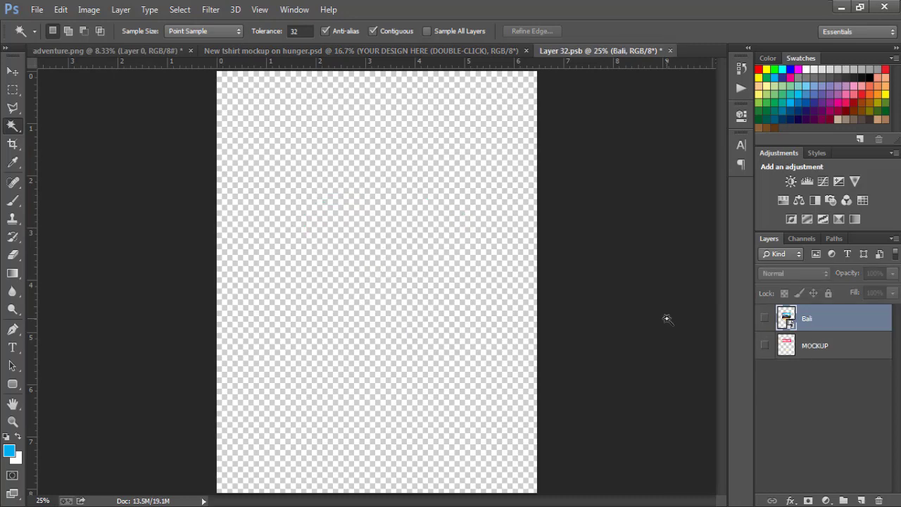
key(alt+Tab)
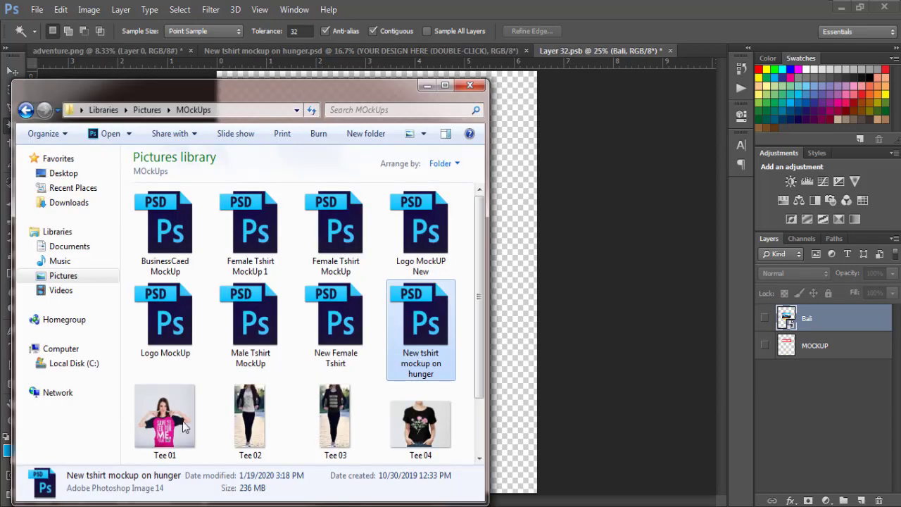
click(57, 275)
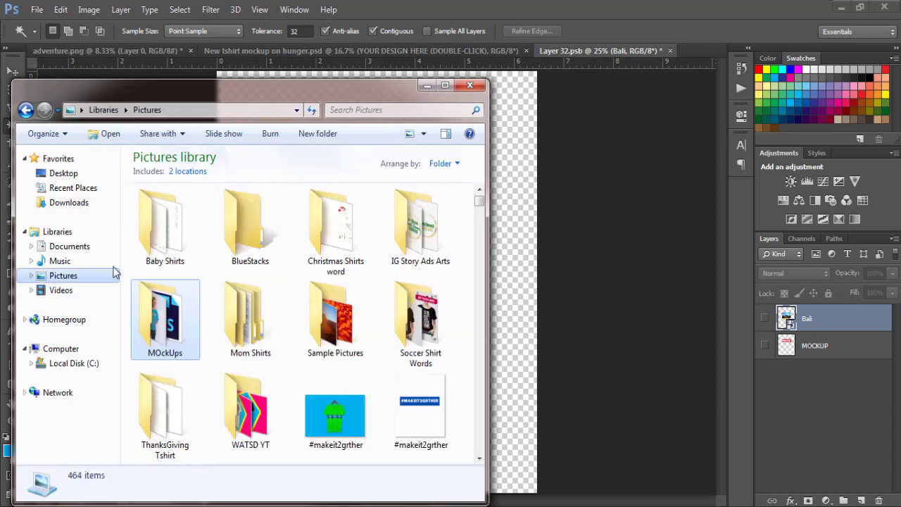
click(254, 323)
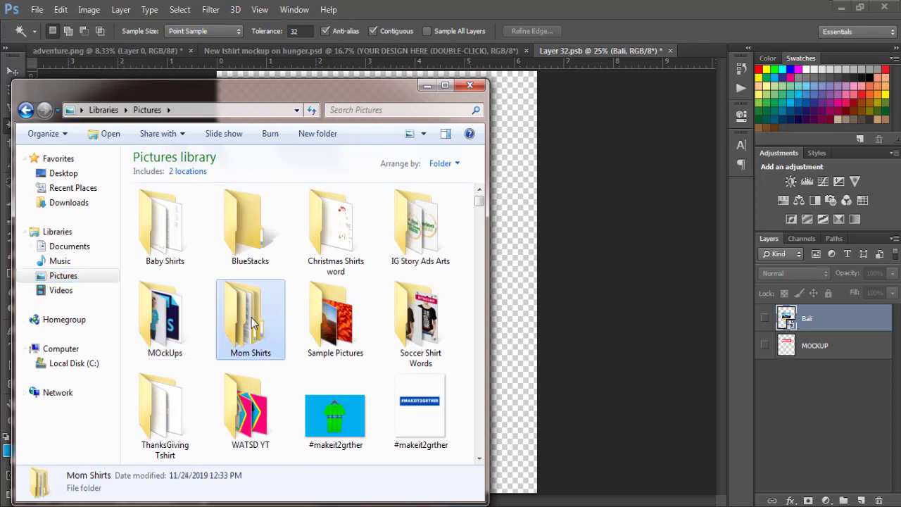
key(a)
click(333, 224)
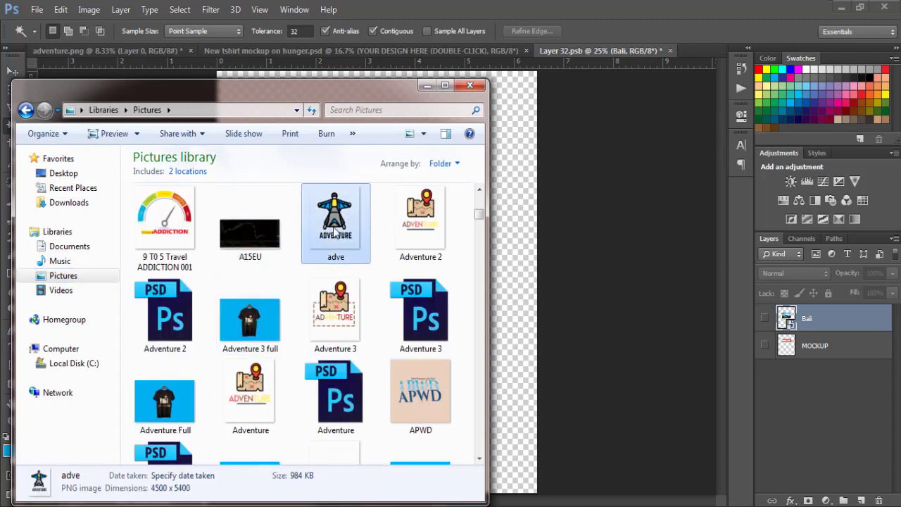
drag(331, 223, 511, 261)
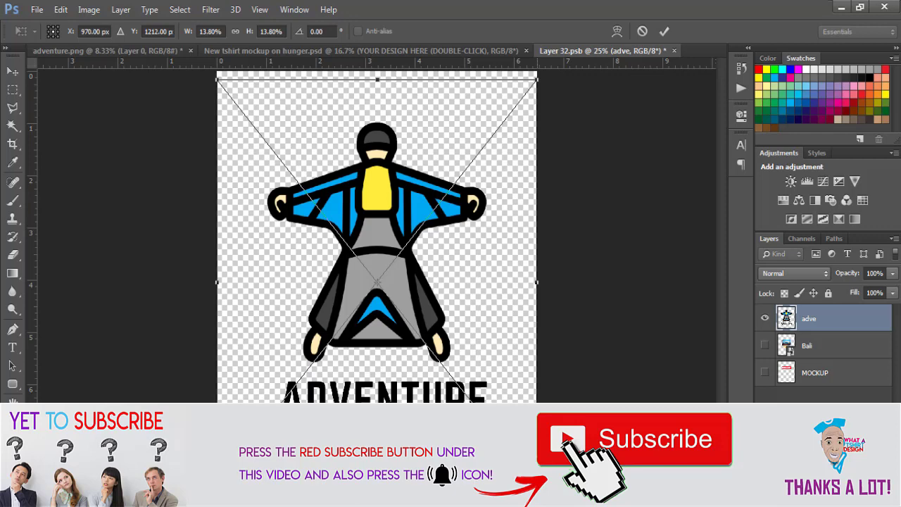
Step: Scale the placed adve design about its centre to about 8.91% and commit the transformation
drag(548, 473, 497, 399)
key(w)
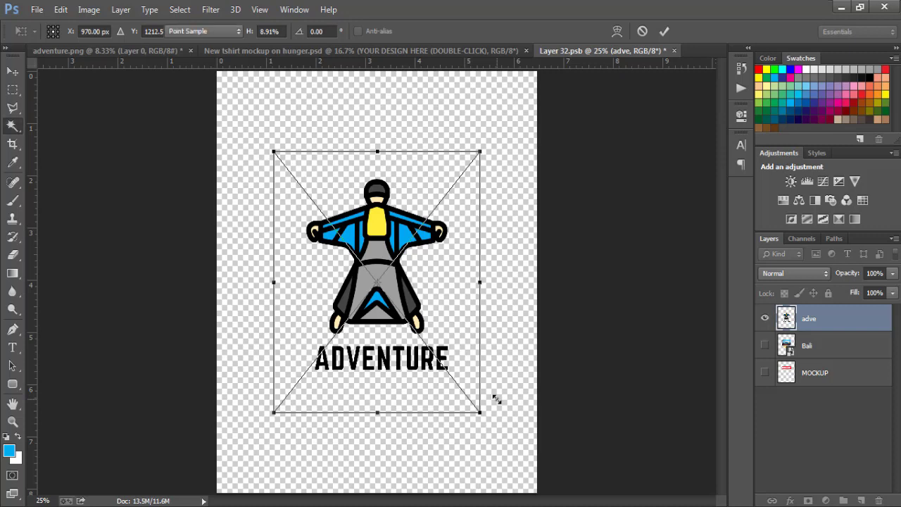
key(Return)
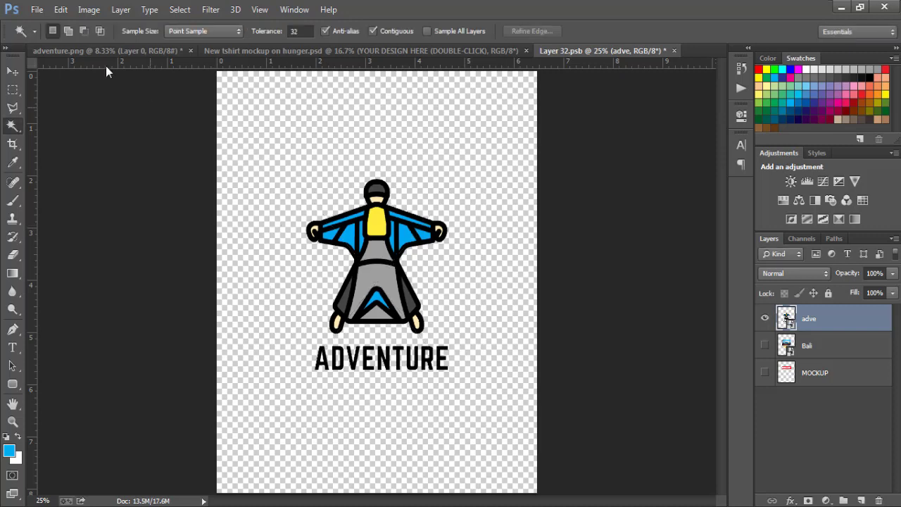
Step: Save the edited smart object and view the design on the black T-shirt in the mockup document
click(36, 9)
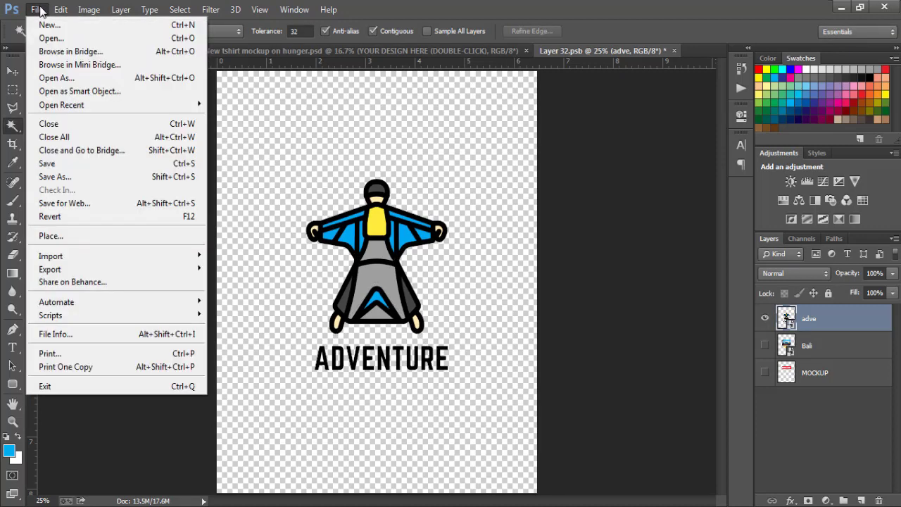
click(61, 165)
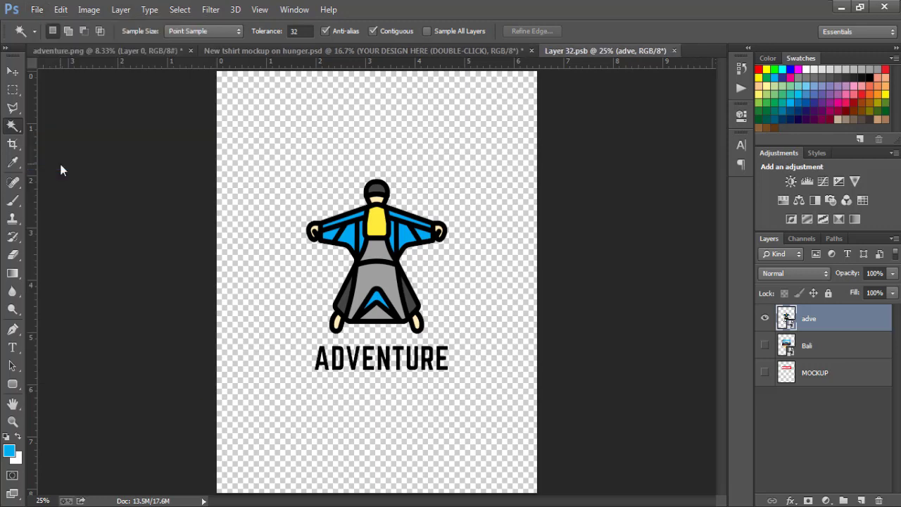
click(365, 53)
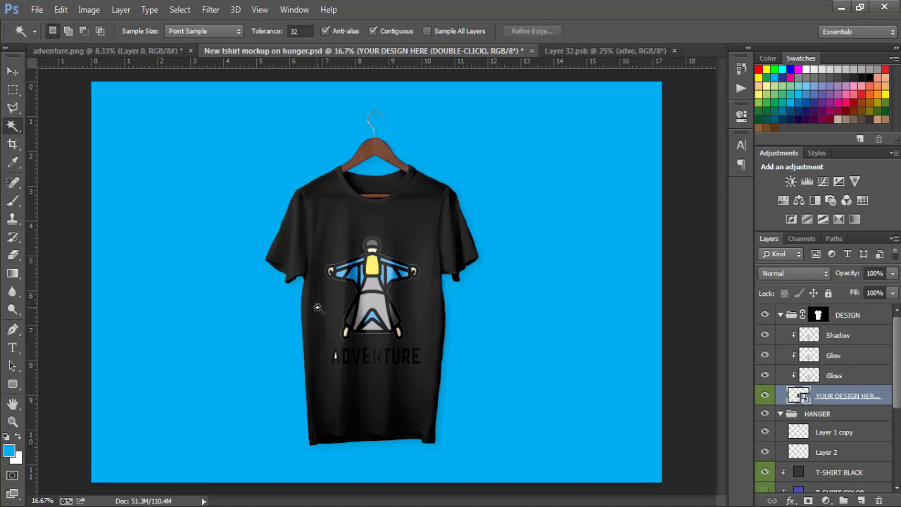
Step: Remove the white area enclosed by the letter A of ADVENTURE in adventure.png, and clear the selection
click(116, 51)
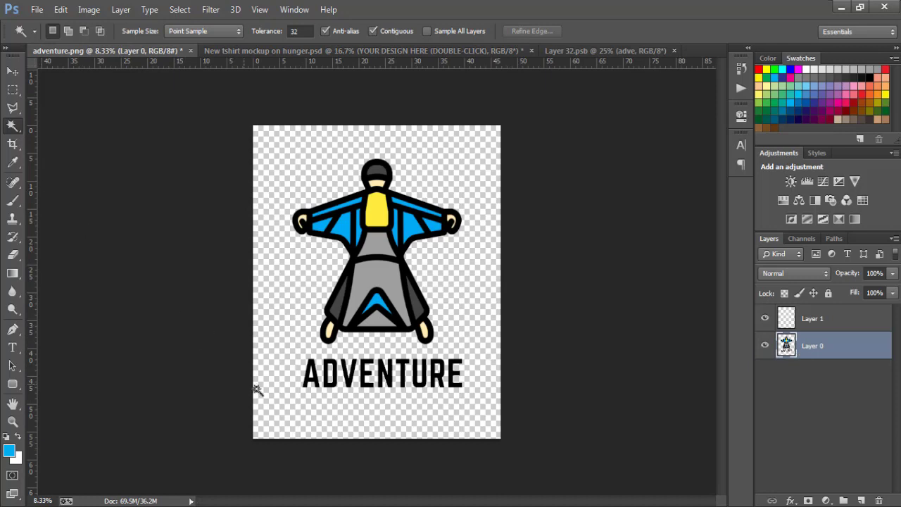
click(310, 376)
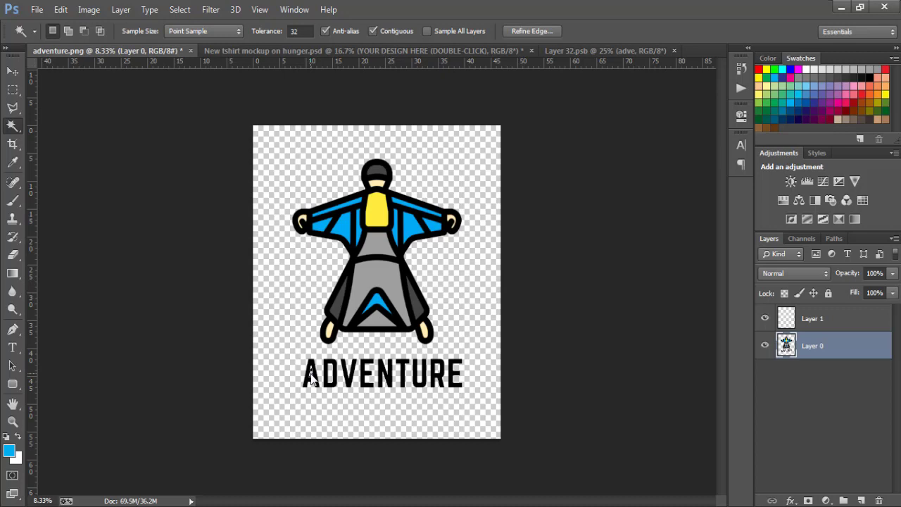
key(ctrl+d)
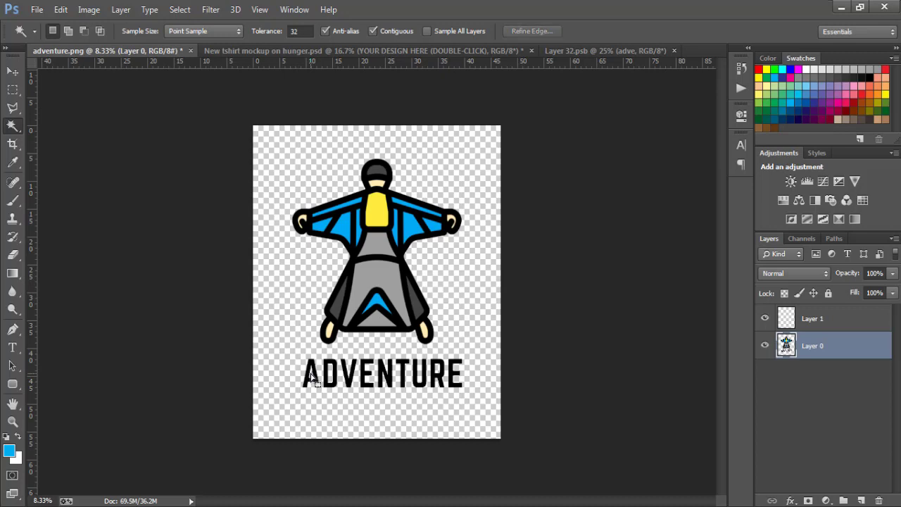
Step: Set up saving the corrected design as a PNG in the Pictures library, and decline to replace the existing Adventure file
click(36, 9)
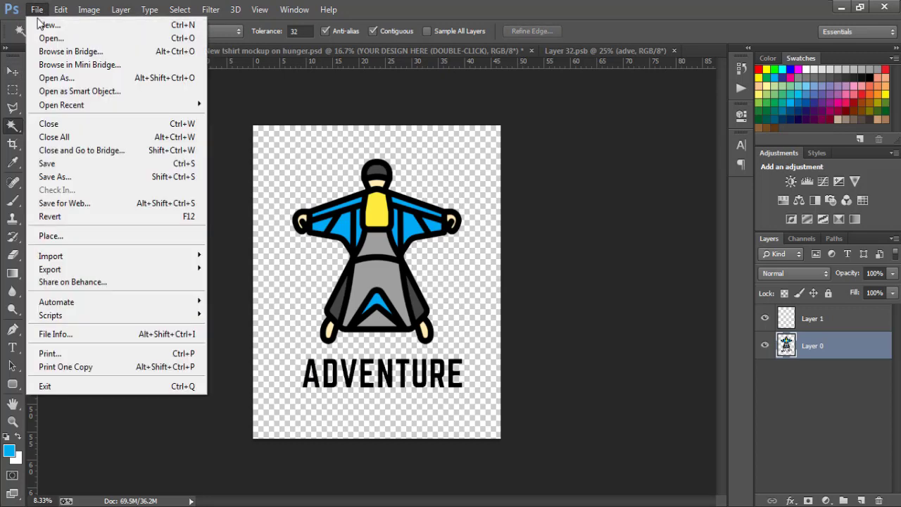
click(65, 176)
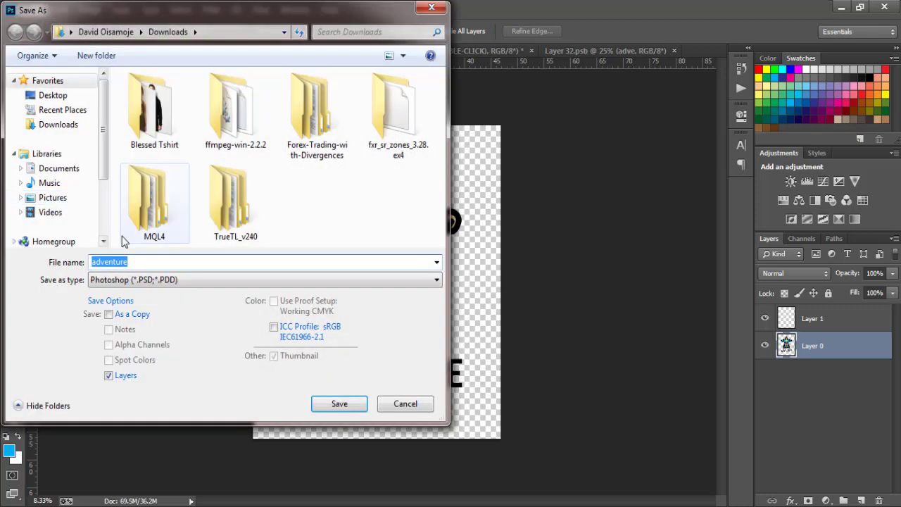
click(53, 198)
click(131, 280)
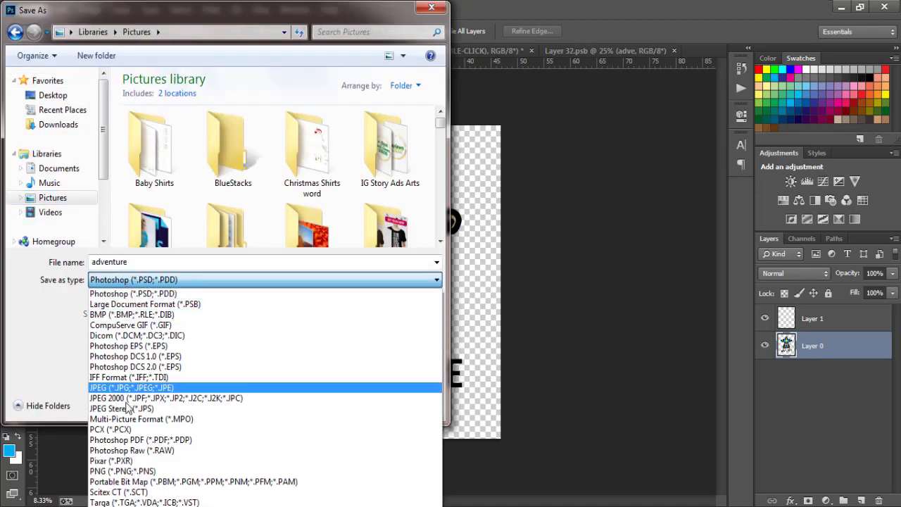
click(126, 471)
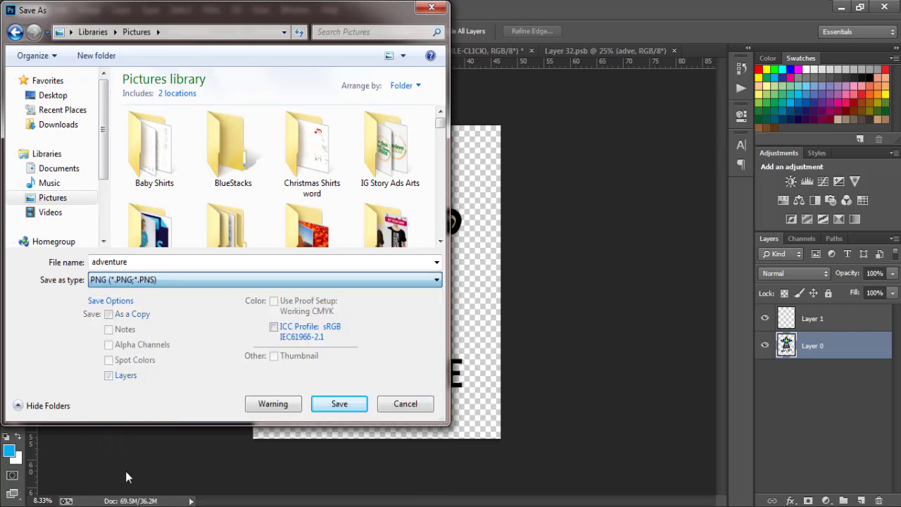
click(132, 262)
double_click(132, 262)
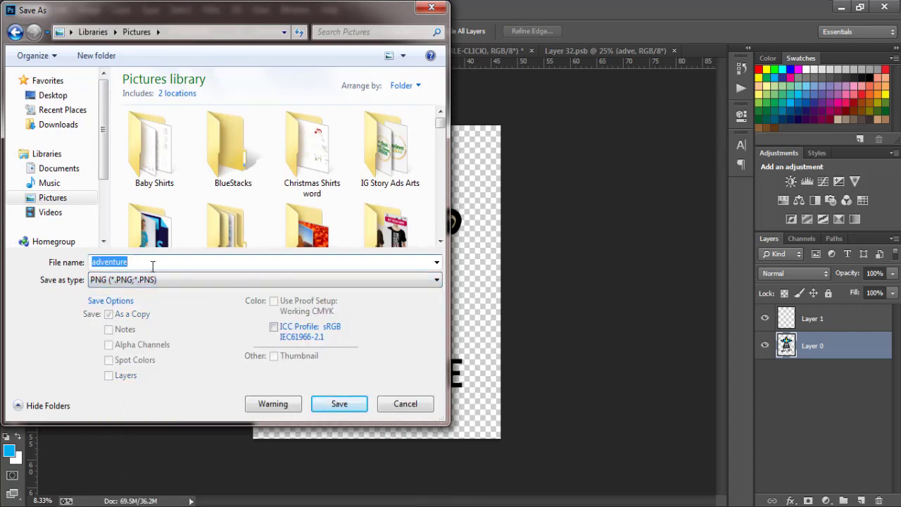
click(339, 412)
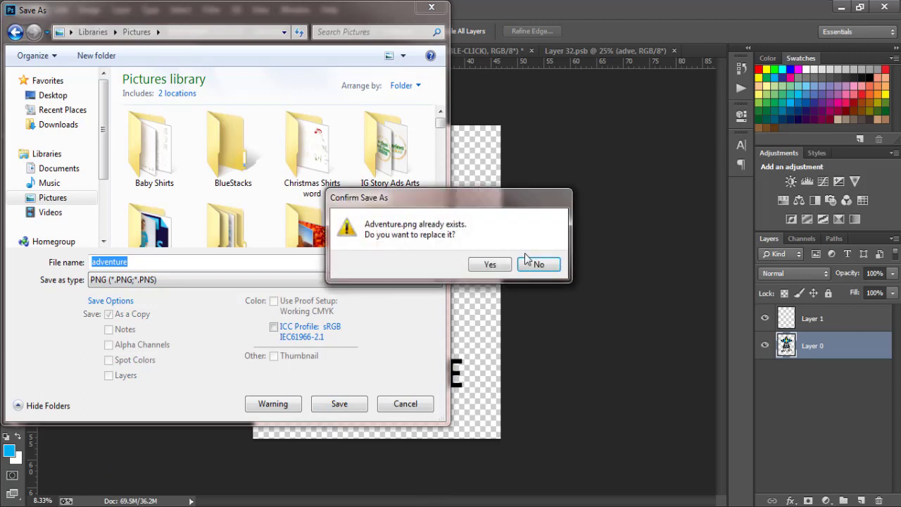
click(537, 276)
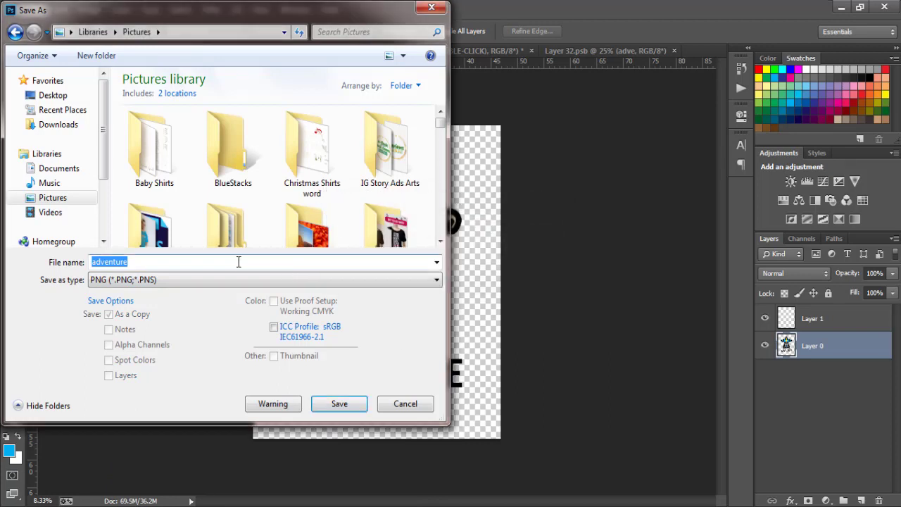
Step: Save over the existing adve.png with Smallest / Slow compression and no interlacing
click(238, 262)
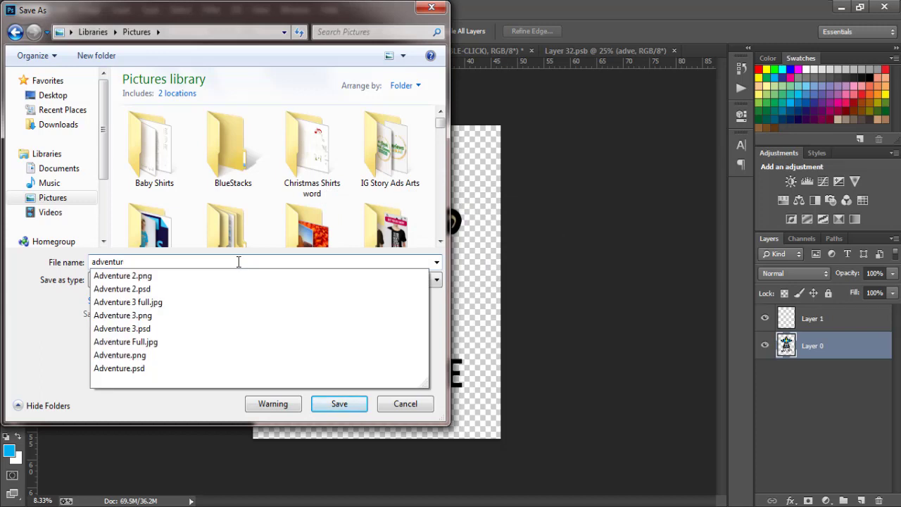
key(BackSpace)
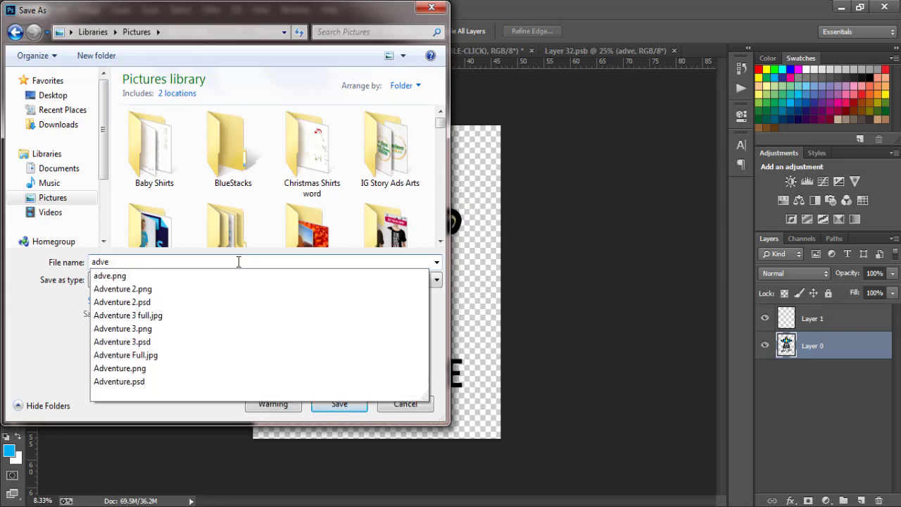
click(228, 278)
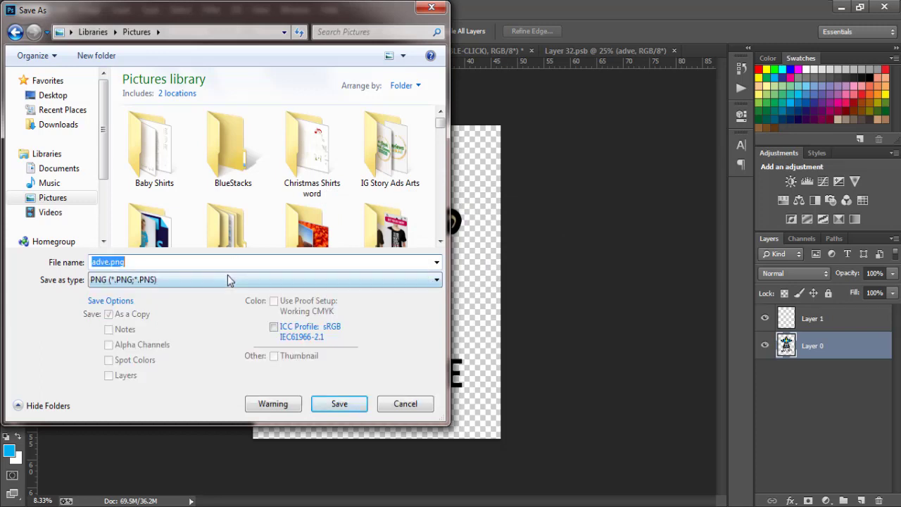
click(333, 407)
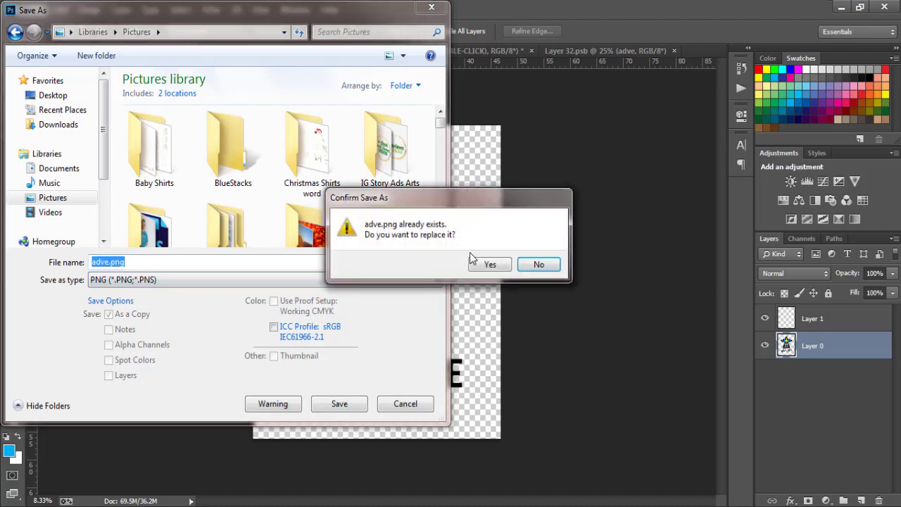
click(484, 264)
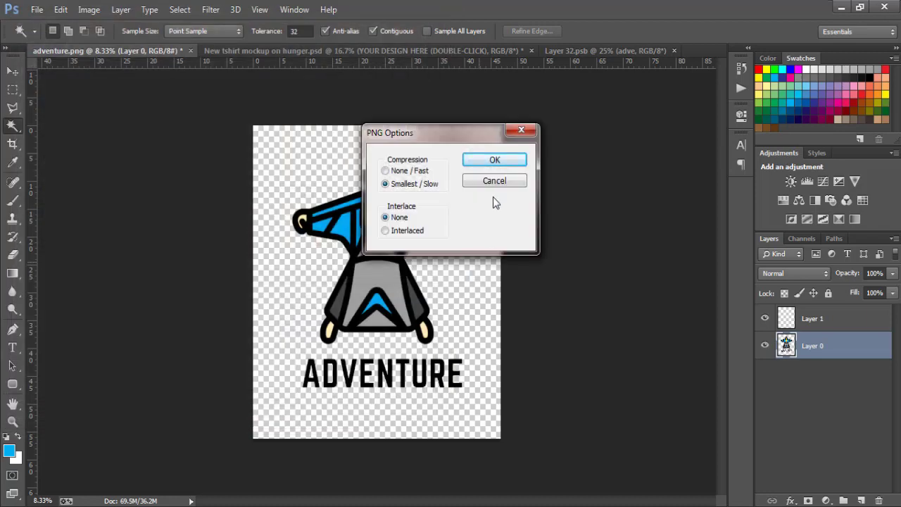
click(494, 161)
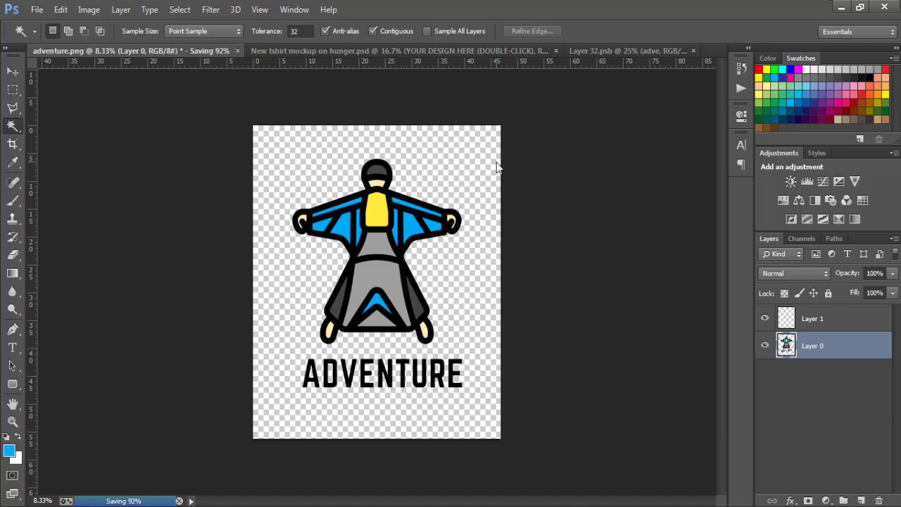
Step: Delete the old adve layer from Layer 32.psb and place the corrected adve.png from the file browser in its place
click(605, 50)
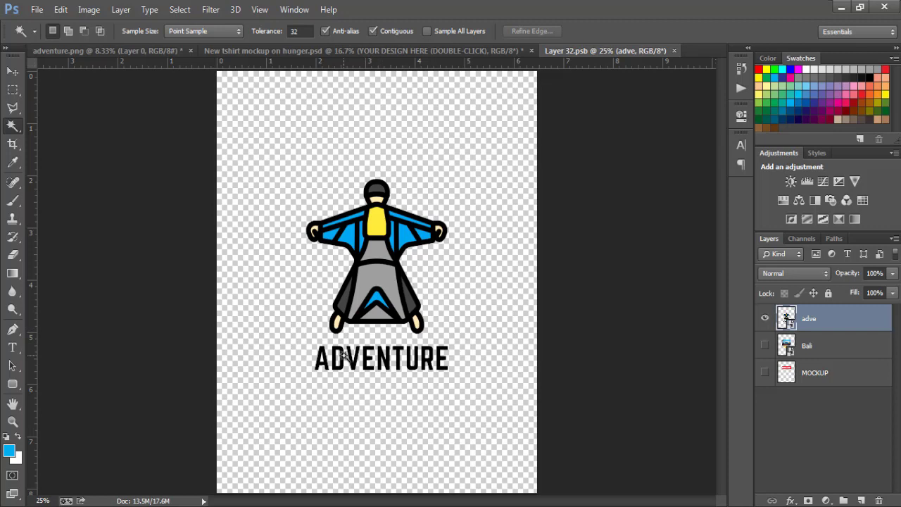
key(Delete)
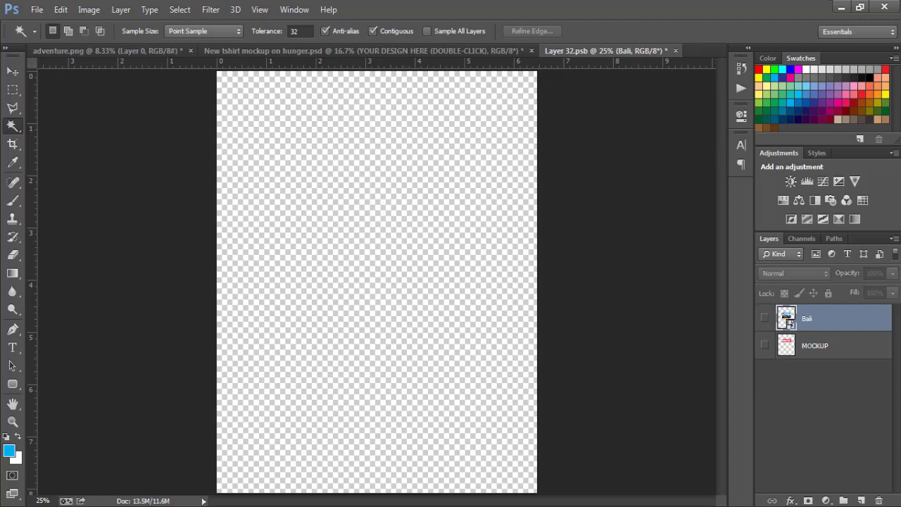
key(alt+Tab)
drag(336, 215, 504, 272)
drag(504, 271, 426, 300)
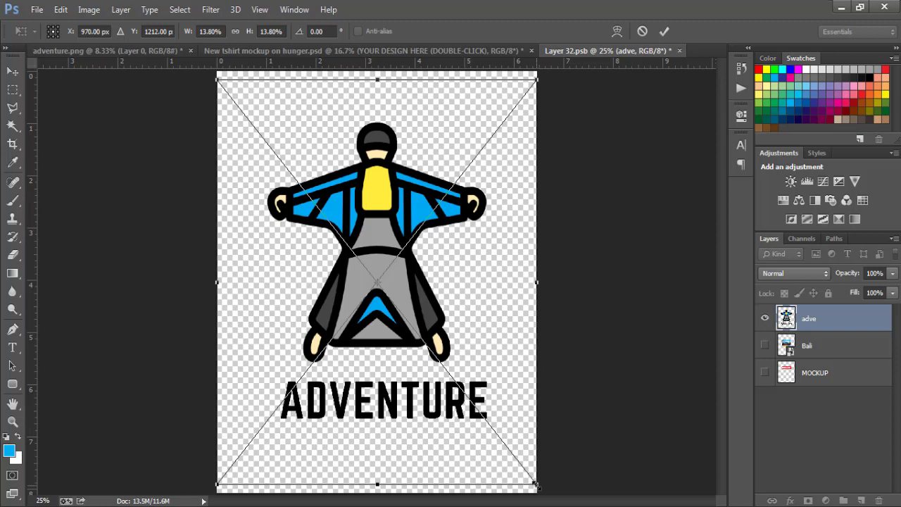
Step: Scale the placed adventure design down proportionally about its centre to 8.36% and commit the placement
drag(535, 485, 483, 412)
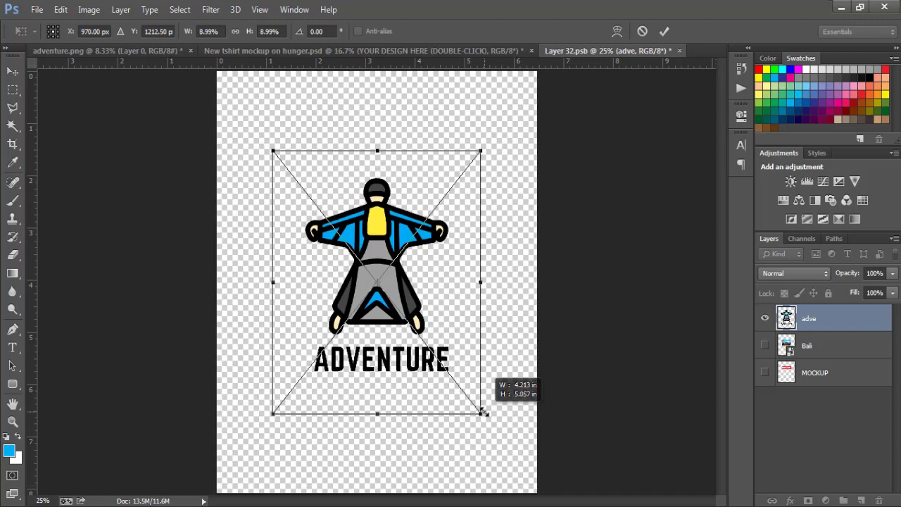
drag(483, 413, 477, 402)
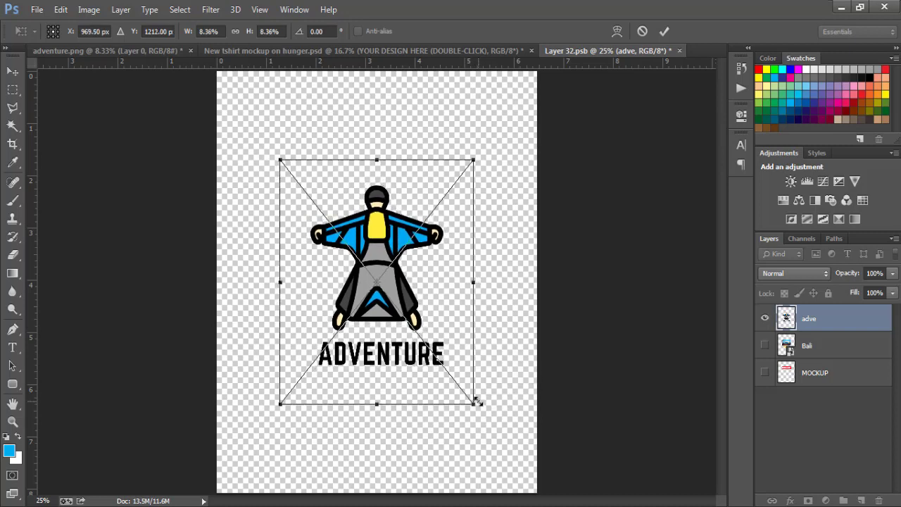
key(w)
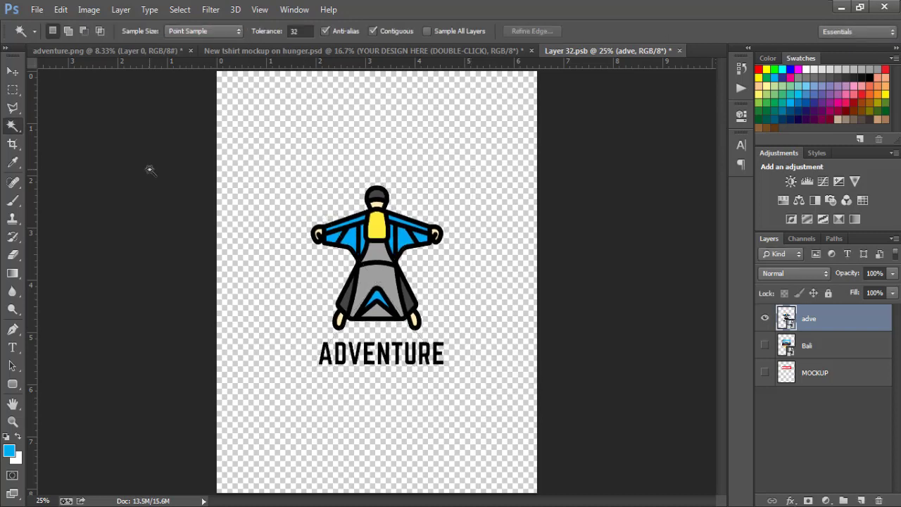
Step: Save the updated Layer 32.psb and return to the T-shirt mockup document to show the corrected design
click(41, 10)
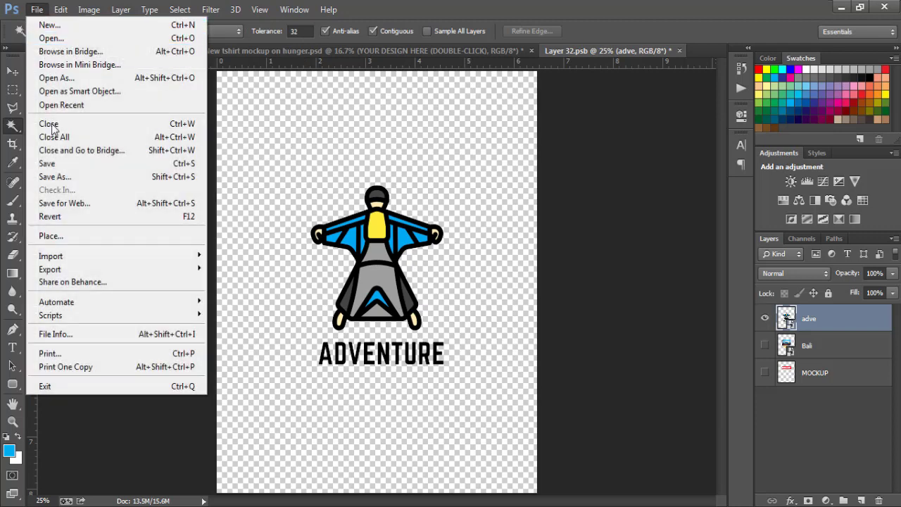
click(58, 165)
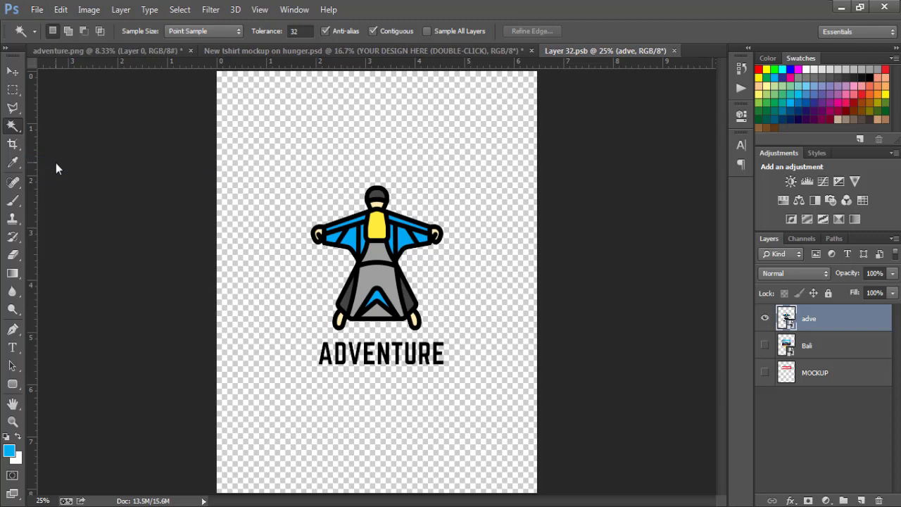
click(369, 56)
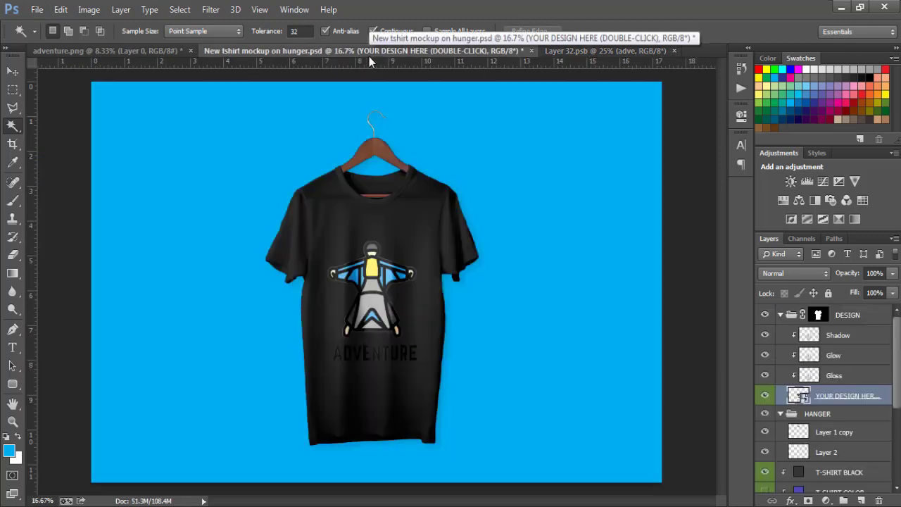
Step: Try blue, orange and brown swatches on the T-SHIRT BLACK fill layer, and apply light yellow #fff472 as the shirt colour
double_click(798, 477)
text(9c1616)
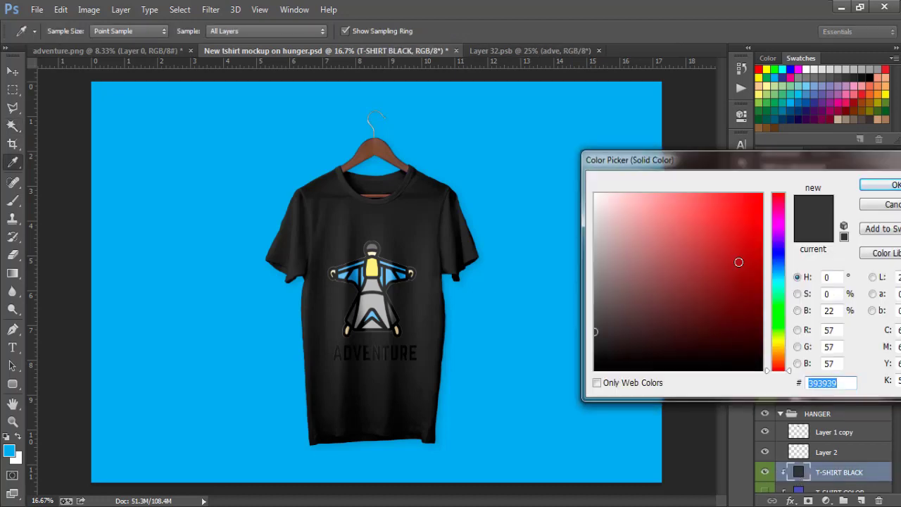
click(819, 103)
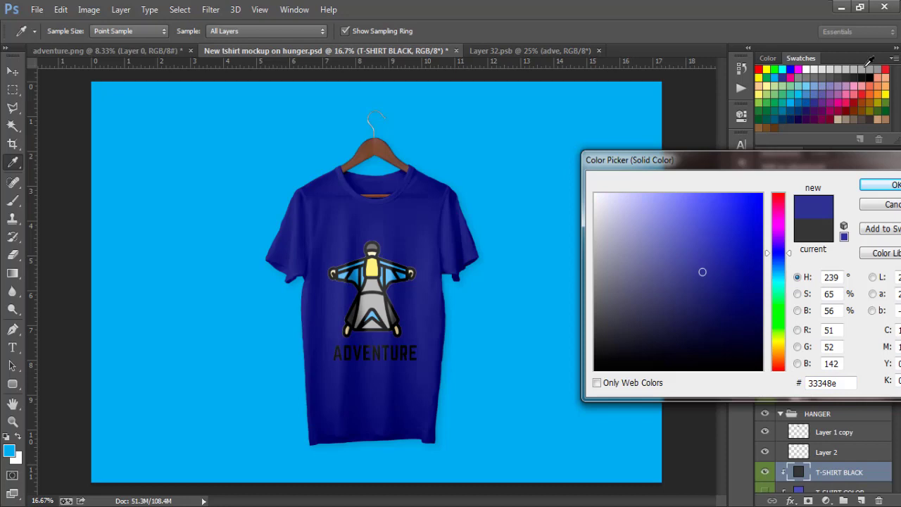
click(872, 92)
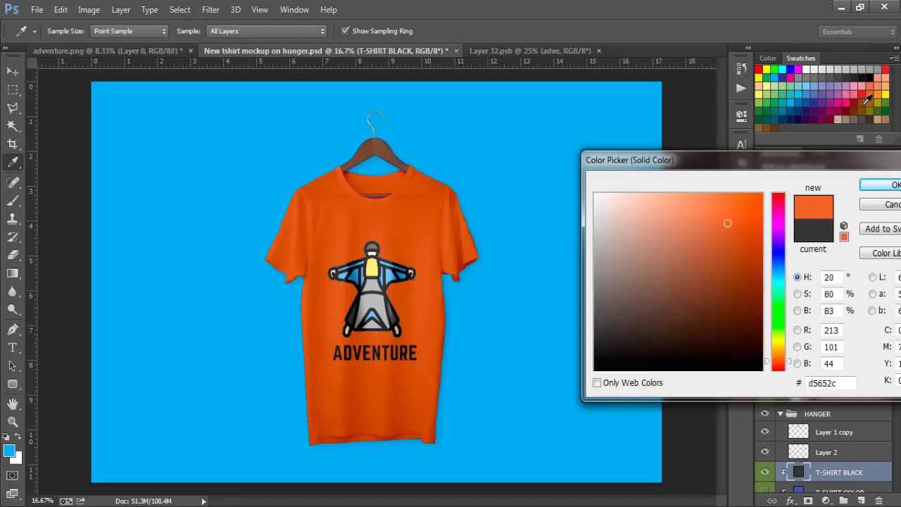
click(868, 100)
click(875, 100)
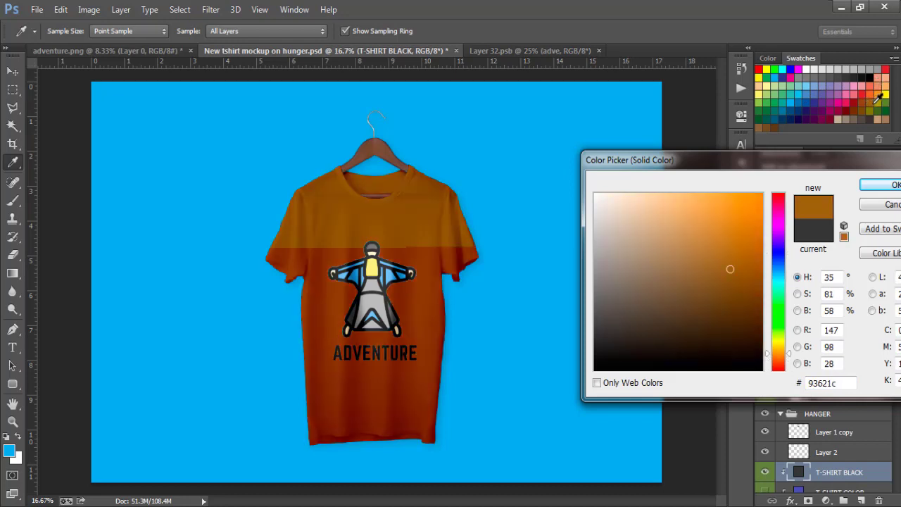
click(771, 122)
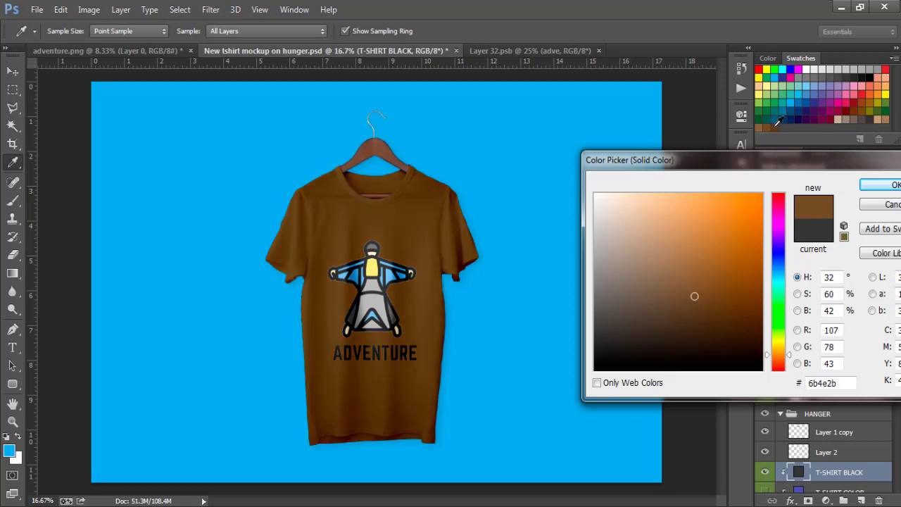
click(776, 122)
click(762, 124)
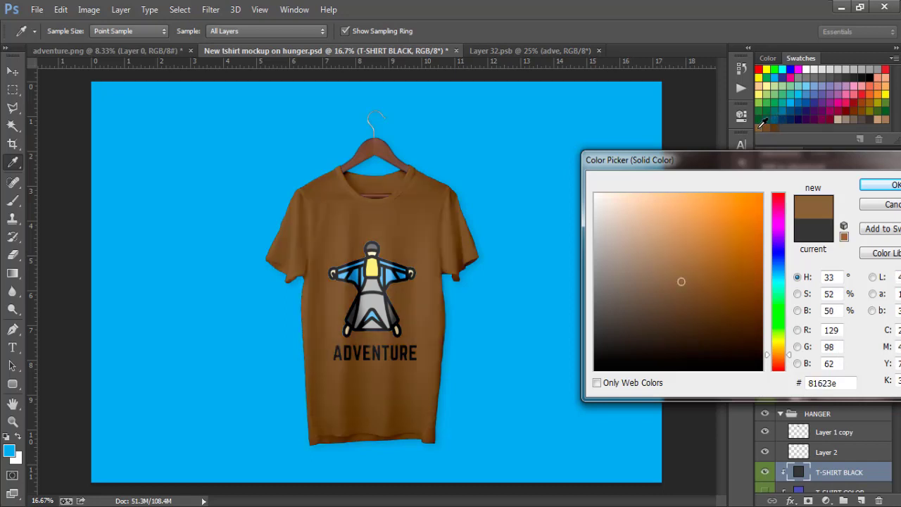
click(762, 88)
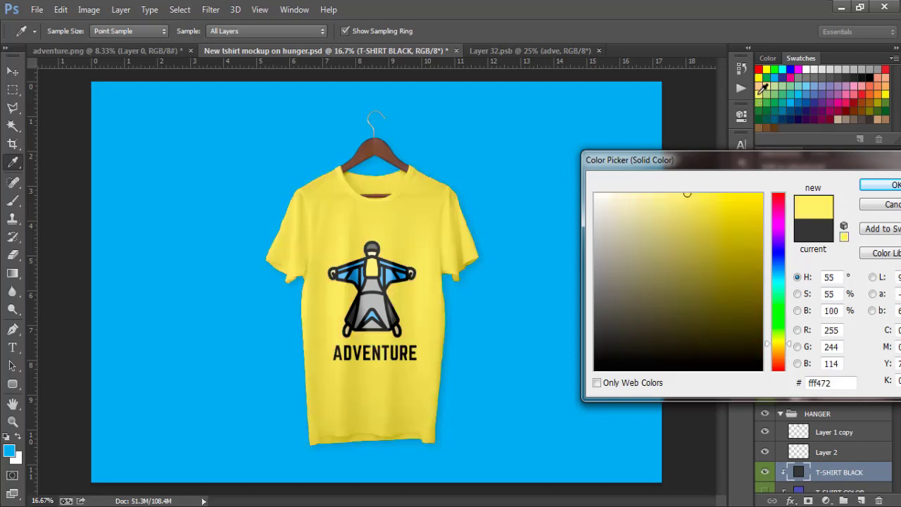
click(876, 186)
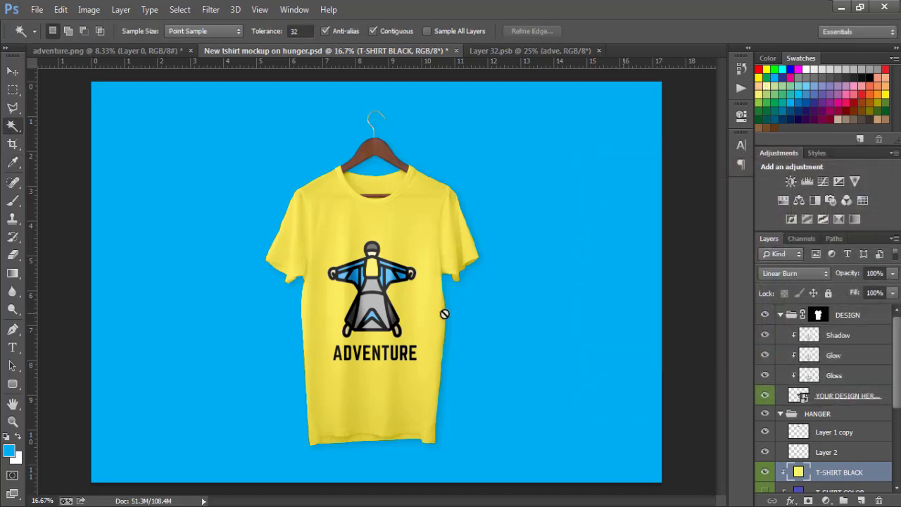
Step: Start saving the mockup under a new name in the Pictures library, with the file name adve full
click(37, 9)
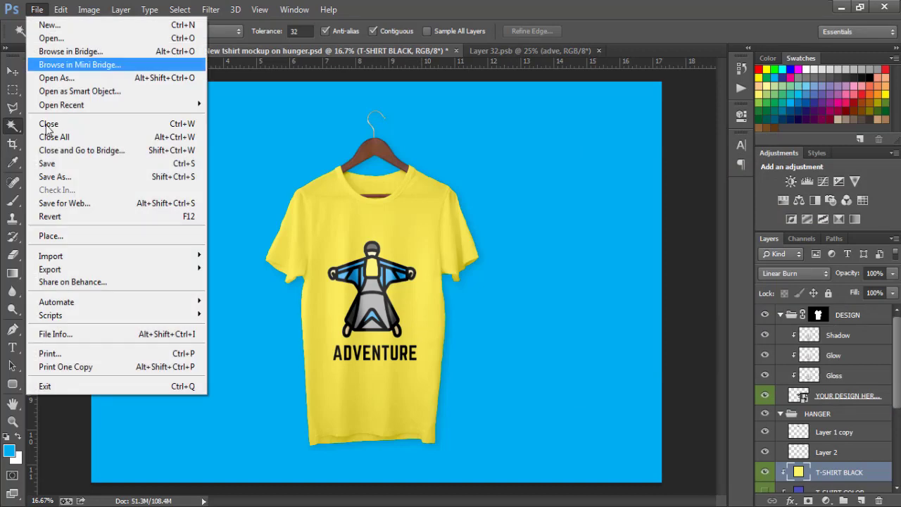
click(55, 177)
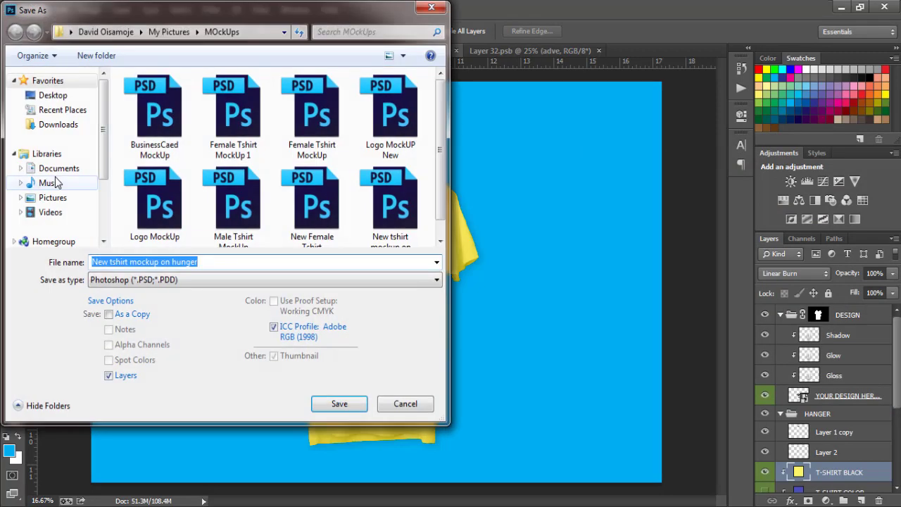
click(55, 199)
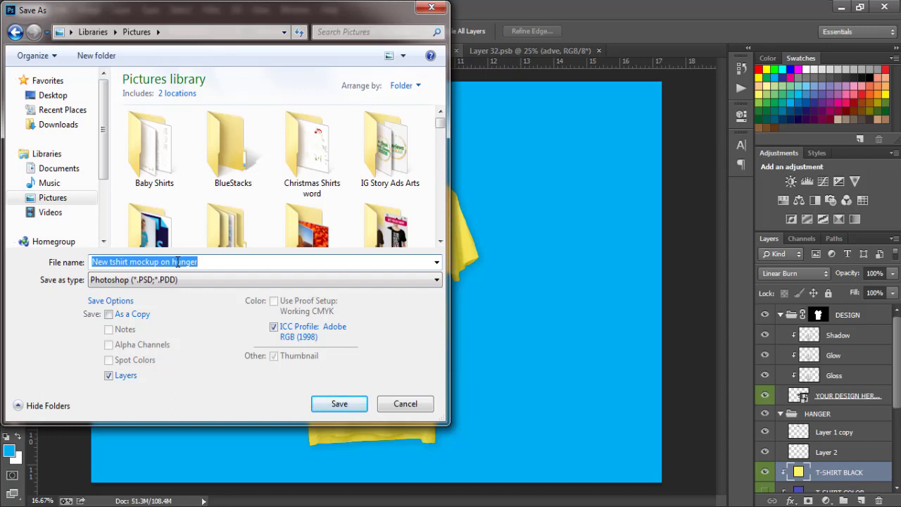
text(d)
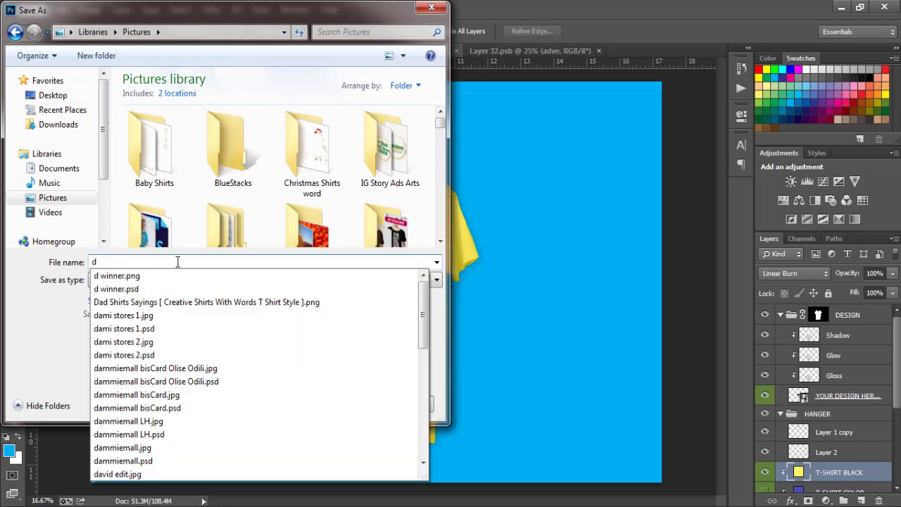
key(BackSpace)
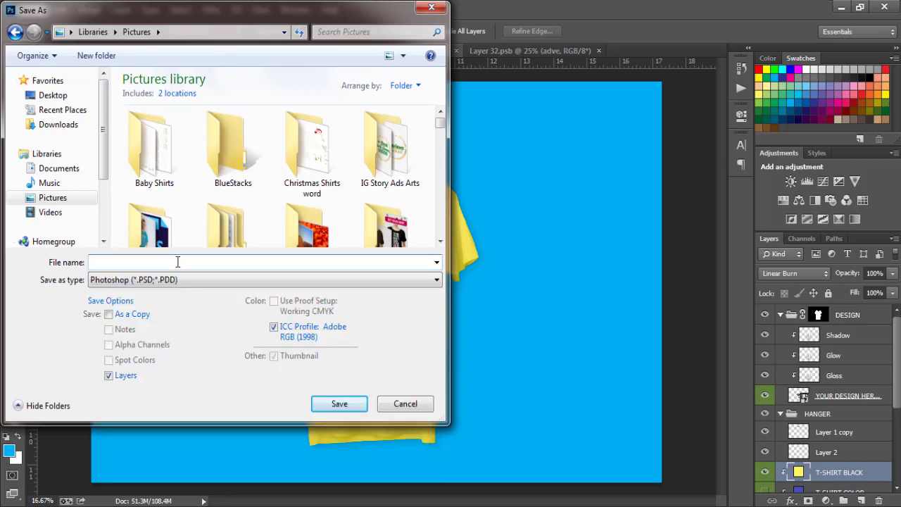
text(ad)
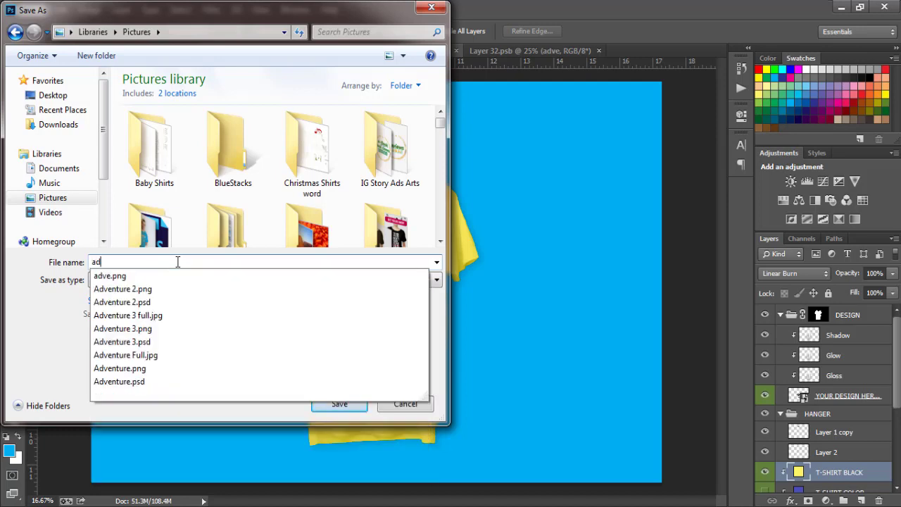
key(Down)
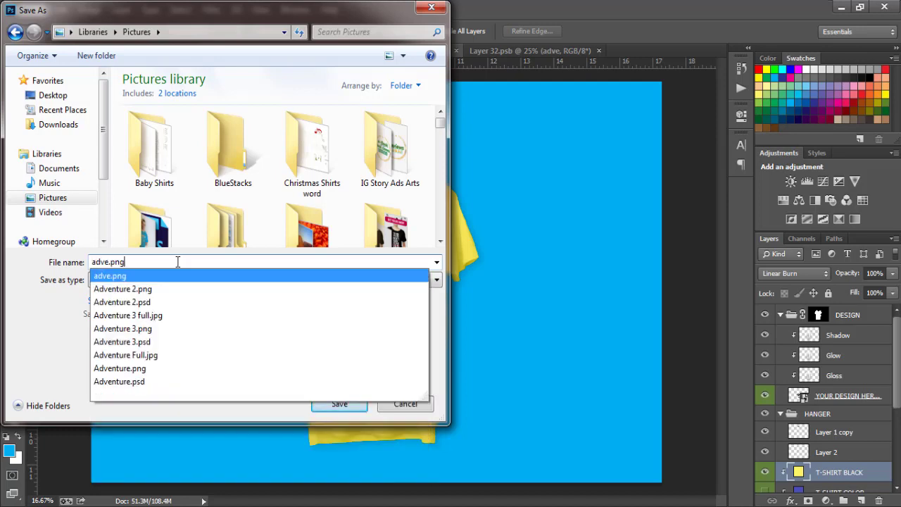
key(BackSpace)
key(BackSpace)
key(BackSpace)
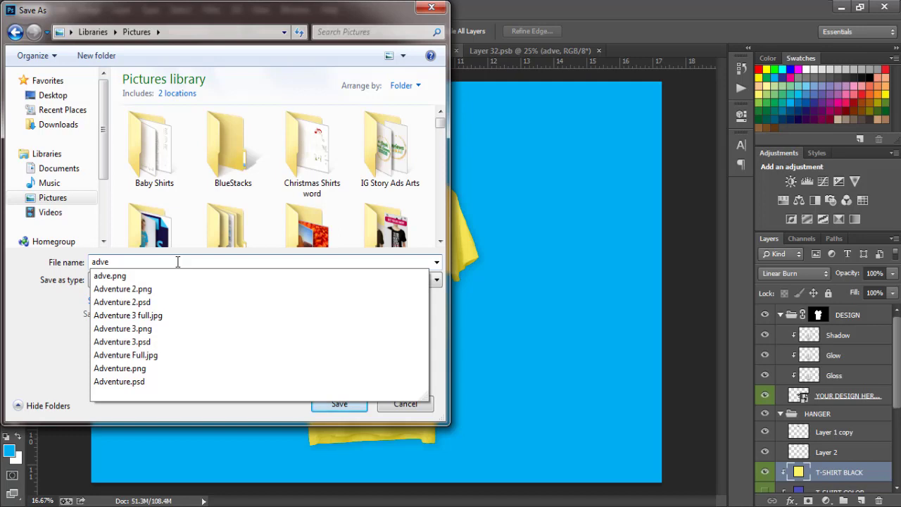
text(full)
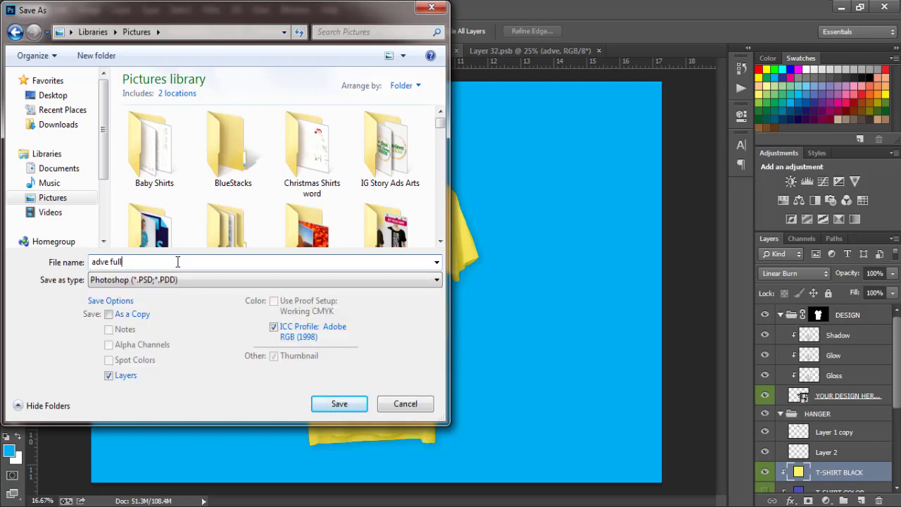
Step: Save the mockup in JPEG format with Maximum quality 12, no matte, and the Progressive option with 3 scans
click(178, 280)
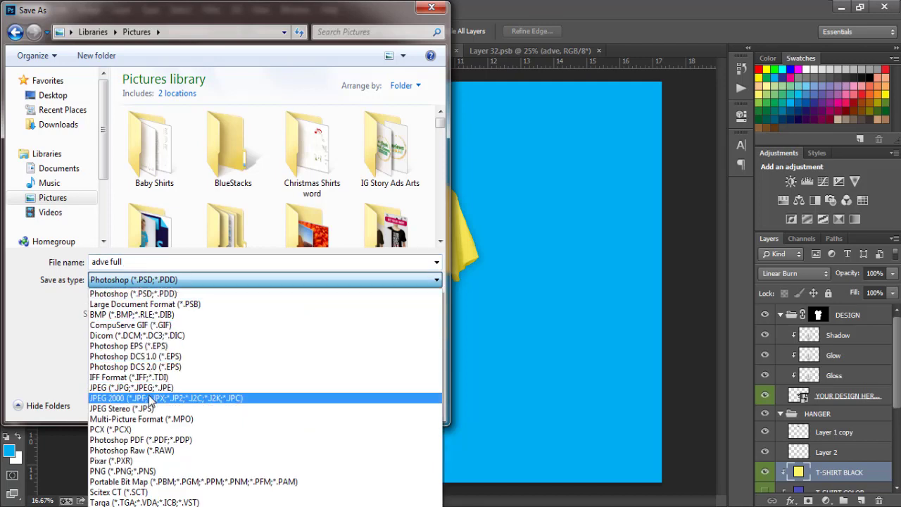
click(149, 389)
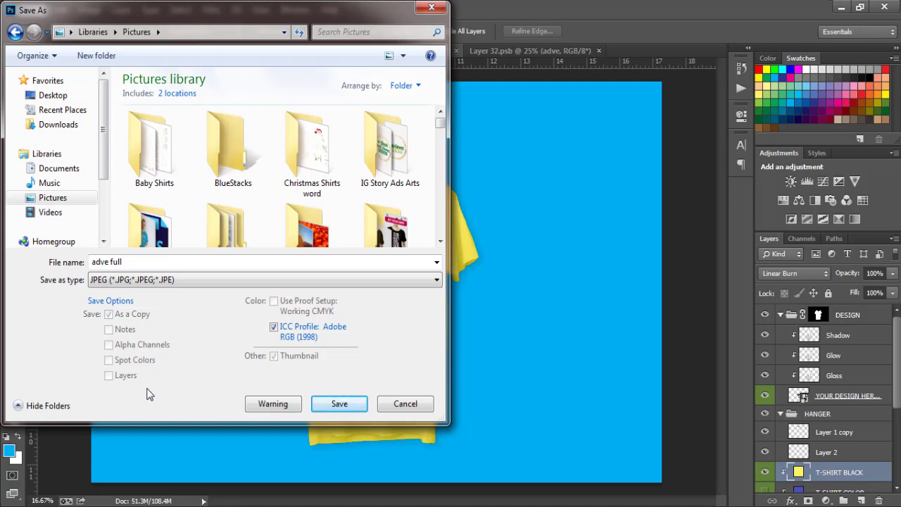
click(338, 403)
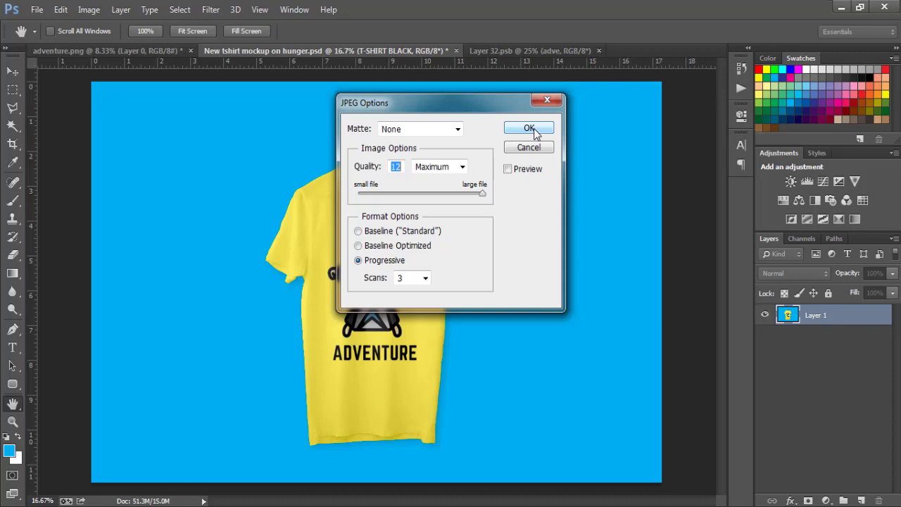
click(529, 129)
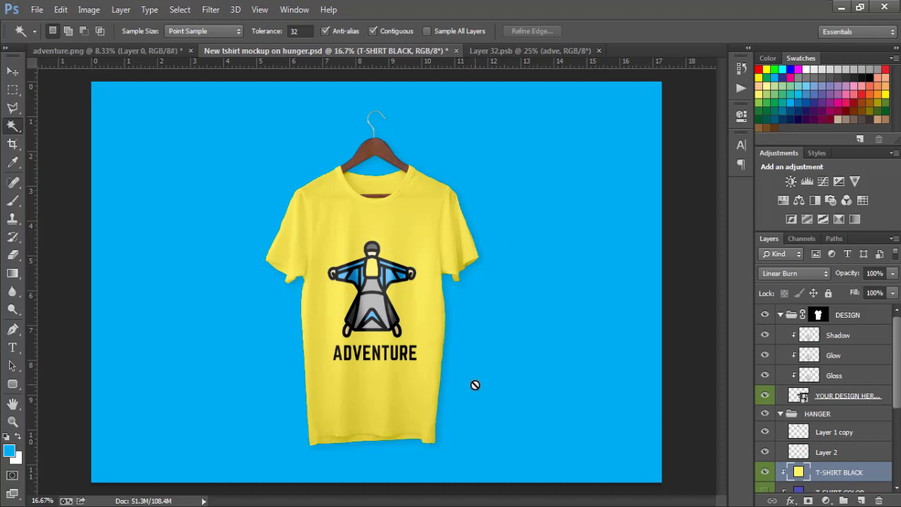
click(427, 455)
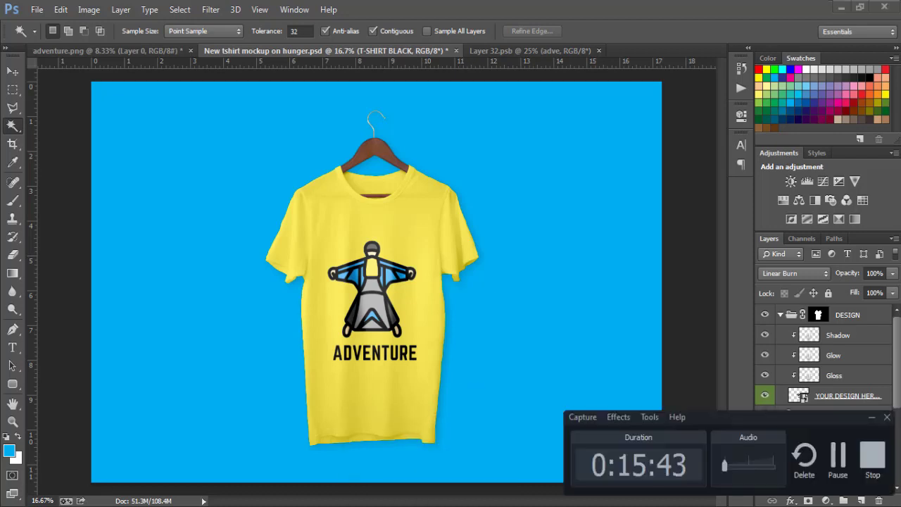
click(878, 465)
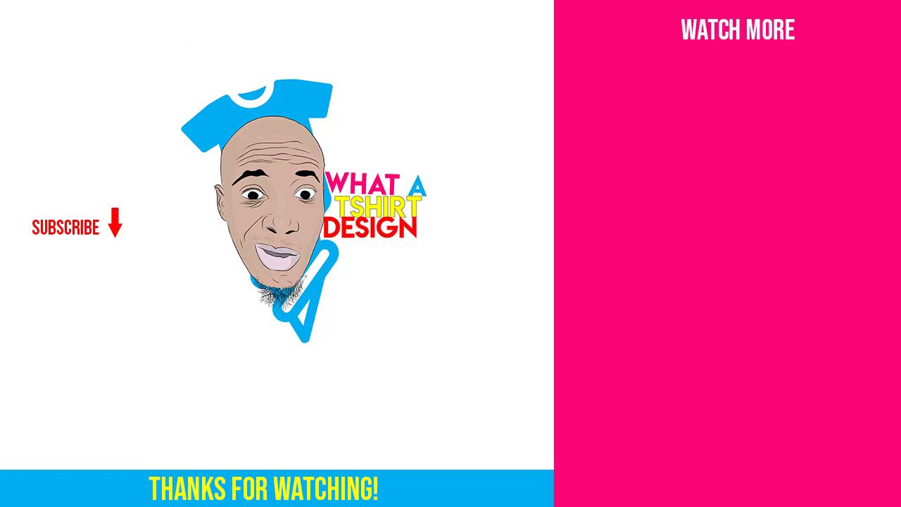